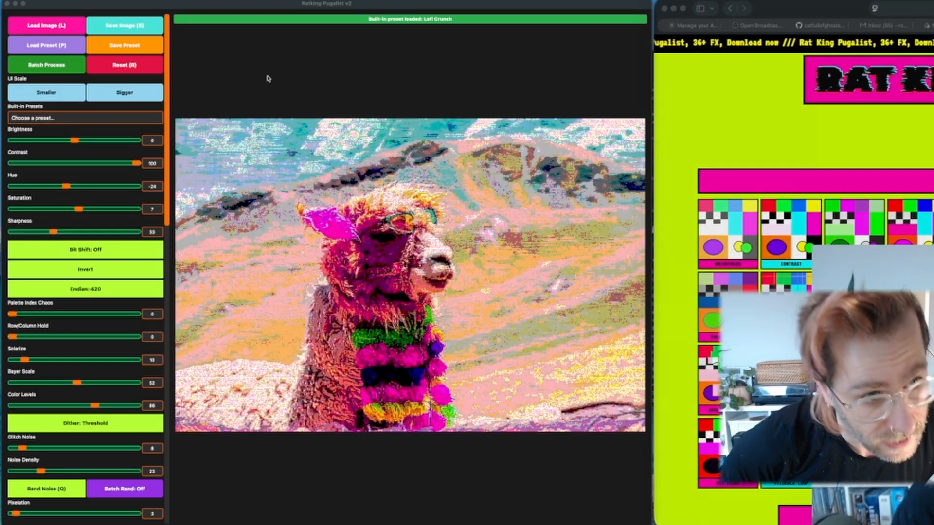
Step: Reset all effect settings on the llama image to their defaults
{"action": "left_click_drag", "start_coordinate": [168, 45], "coordinate": [178, 406]}
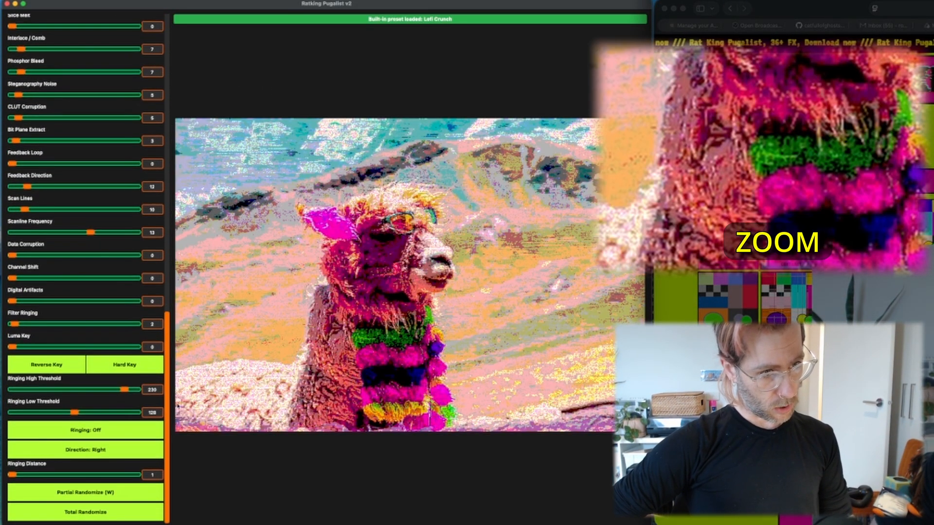
{"action": "left_click_drag", "start_coordinate": [170, 349], "coordinate": [144, 25]}
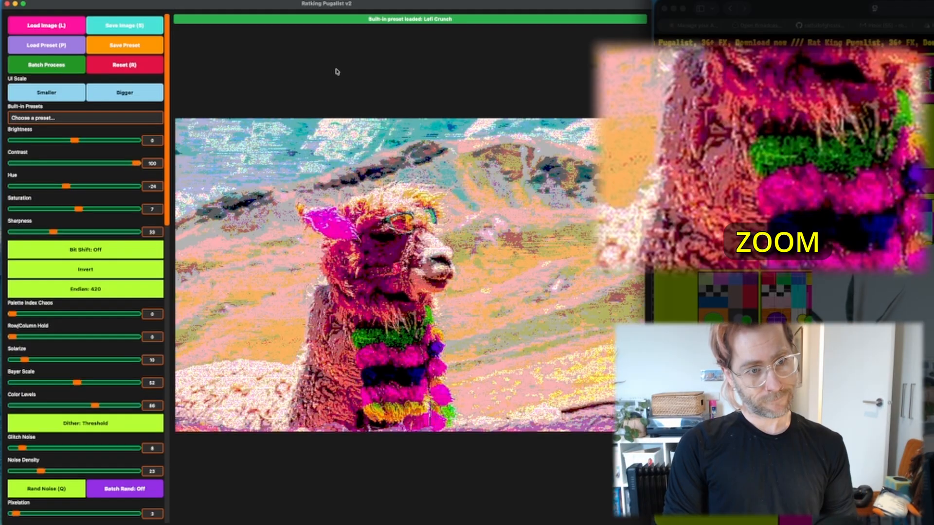
{"action": "key", "text": "r"}
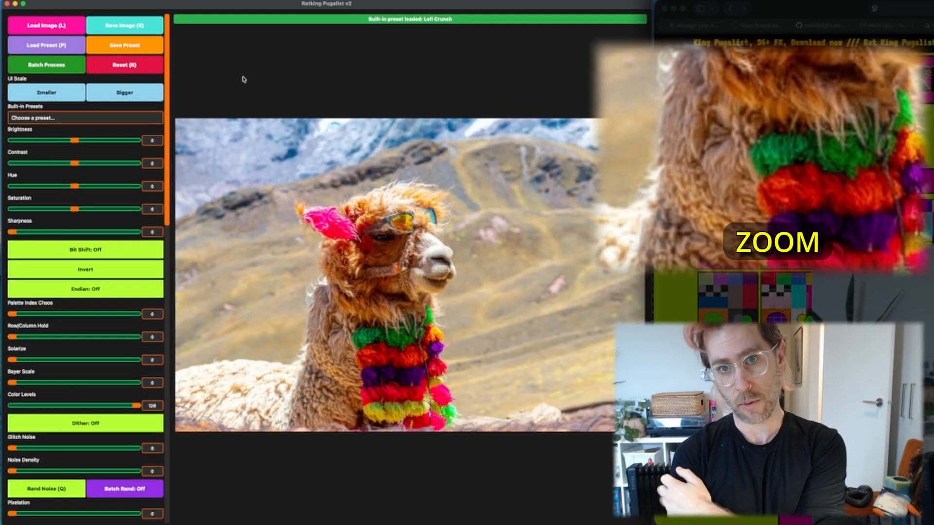
Step: Try Brightness -30, Contrast 62, Hue 142, Saturation 63 and a raised Sharpness on the image, and reset all effects
{"action": "scroll", "coordinate": [74, 84], "scroll_direction": "down", "scroll_amount": 2}
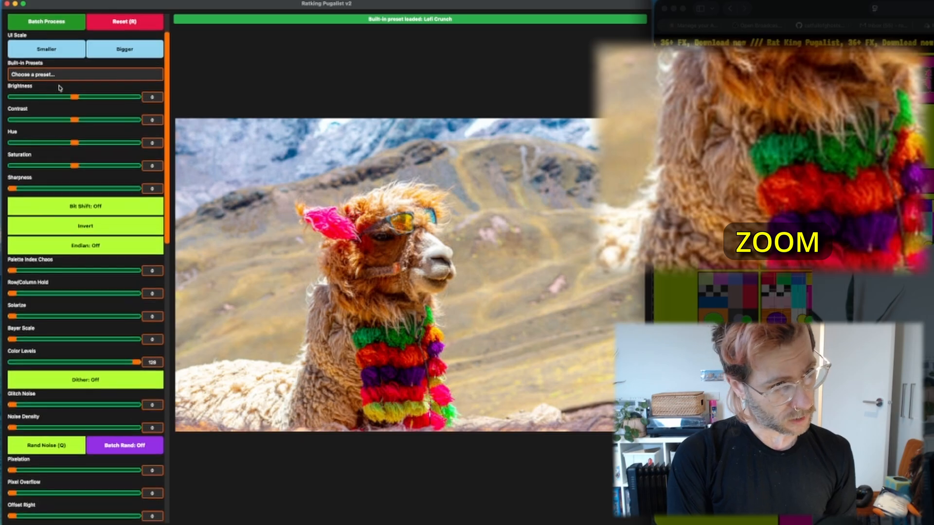
{"action": "left_click", "coordinate": [123, 97]}
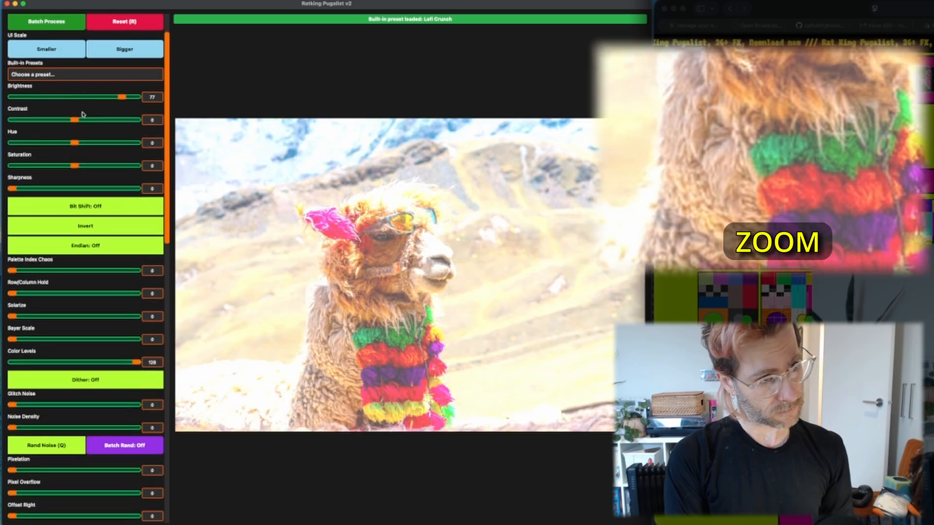
{"action": "left_click_drag", "start_coordinate": [75, 121], "coordinate": [124, 143]}
{"action": "left_click_drag", "start_coordinate": [75, 166], "coordinate": [113, 166]}
{"action": "left_click_drag", "start_coordinate": [125, 99], "coordinate": [59, 99]}
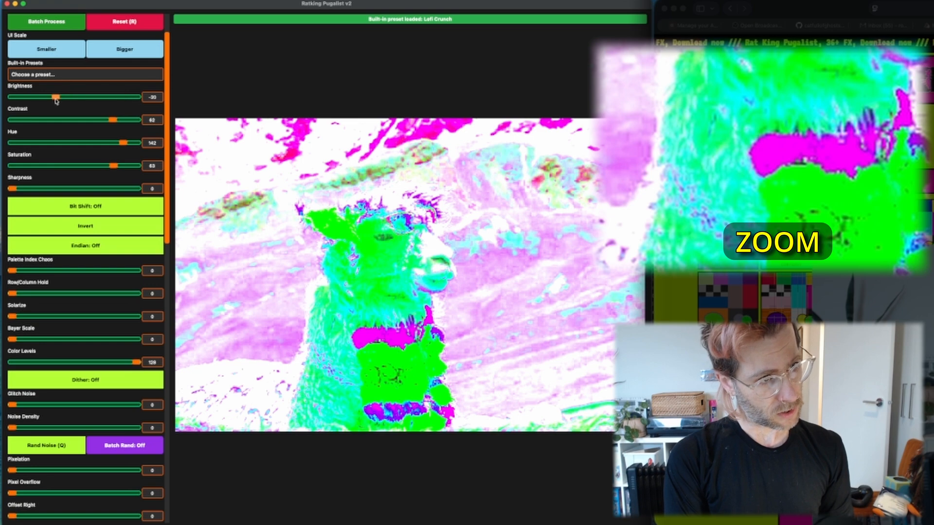
{"action": "left_click_drag", "start_coordinate": [12, 189], "coordinate": [125, 189]}
{"action": "key", "text": "r"}
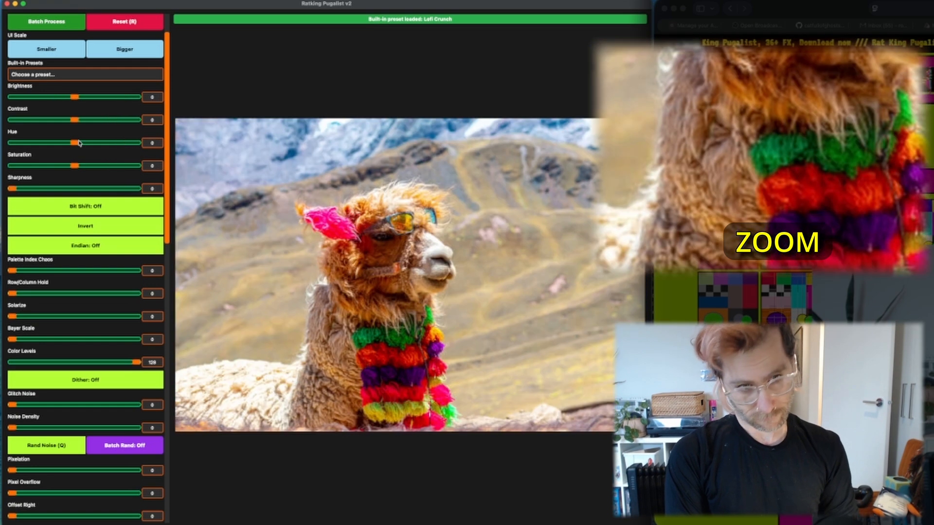
Step: Cycle Bit Shift through its left and right shifts and Invert through its modes, returning both to off
{"action": "left_click", "coordinate": [91, 211]}
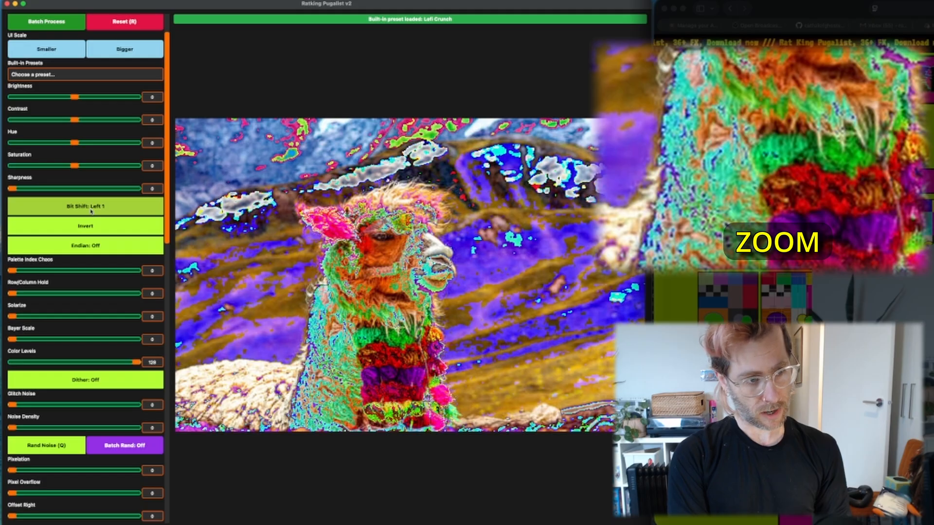
{"action": "left_click", "coordinate": [91, 211]}
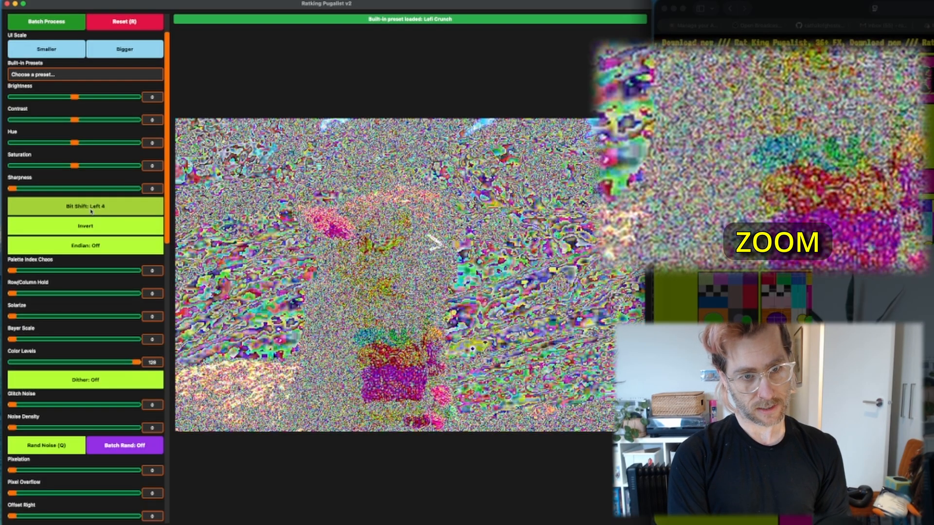
{"action": "left_click", "coordinate": [91, 211]}
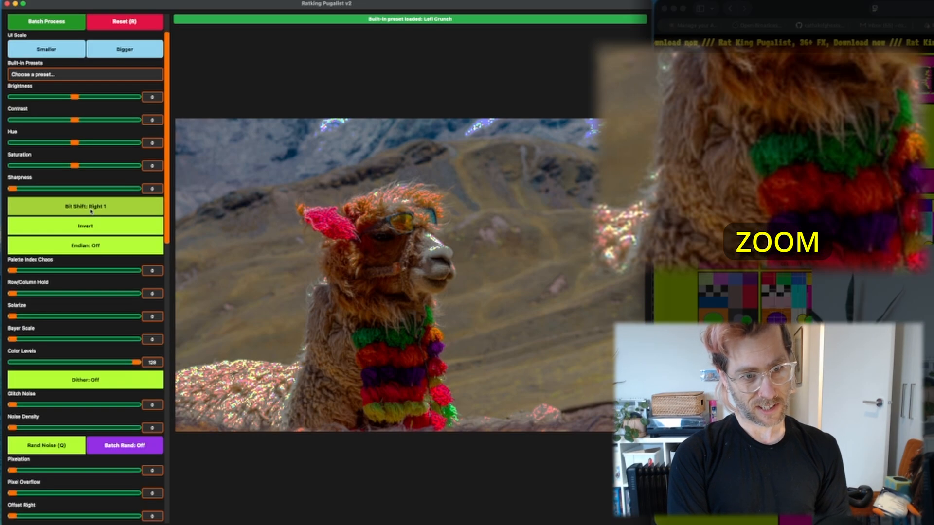
{"action": "left_click", "coordinate": [91, 211]}
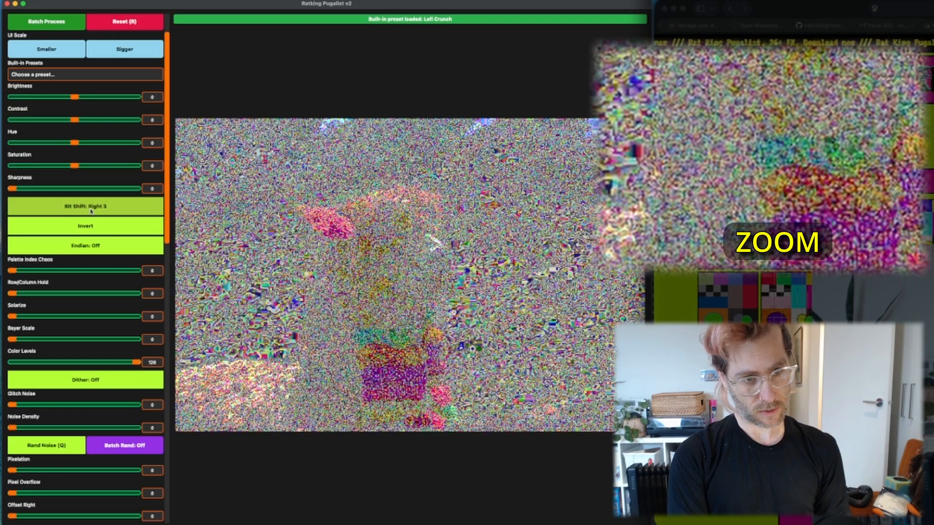
{"action": "left_click", "coordinate": [91, 211]}
{"action": "left_click", "coordinate": [68, 229]}
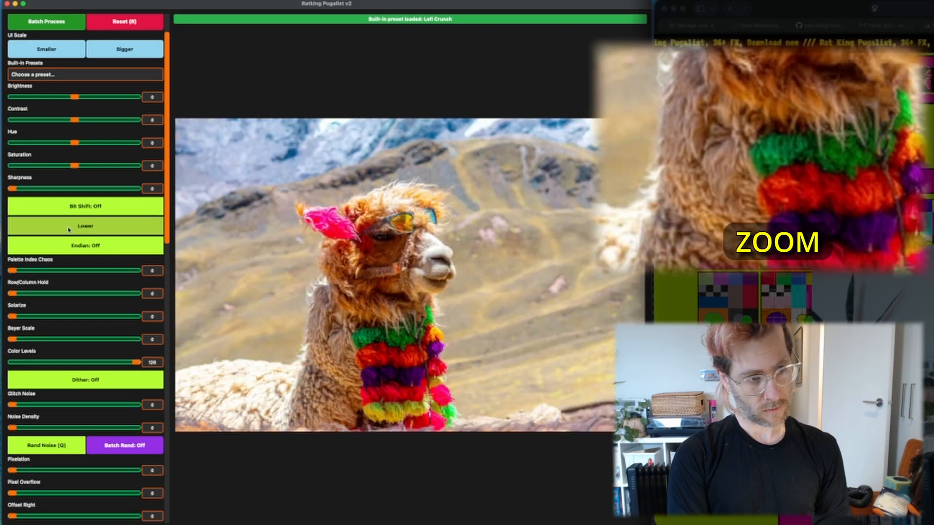
{"action": "left_click", "coordinate": [69, 230]}
Step: Cycle the Endian effect through its modes, including Red, Carry, Chroma and 422
{"action": "left_click", "coordinate": [69, 247]}
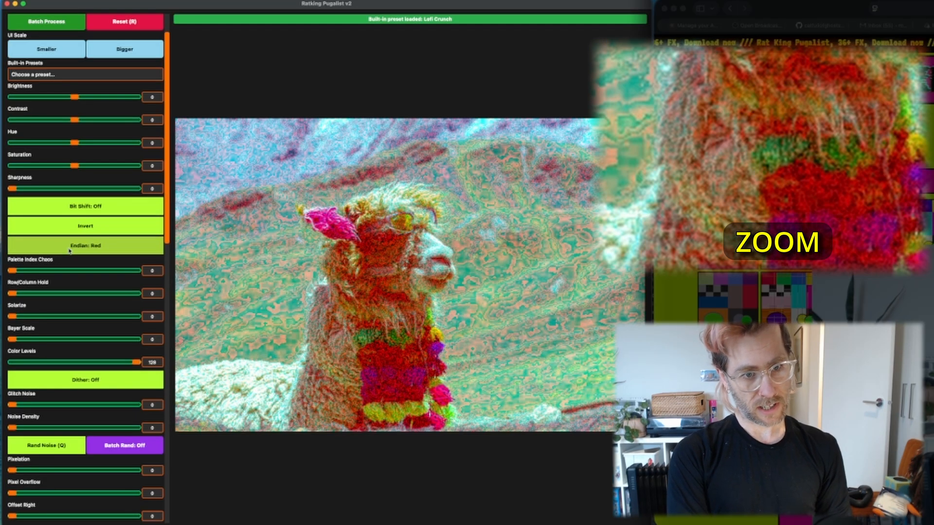
{"action": "left_click", "coordinate": [69, 246]}
{"action": "left_click", "coordinate": [70, 246]}
{"action": "left_click", "coordinate": [70, 248]}
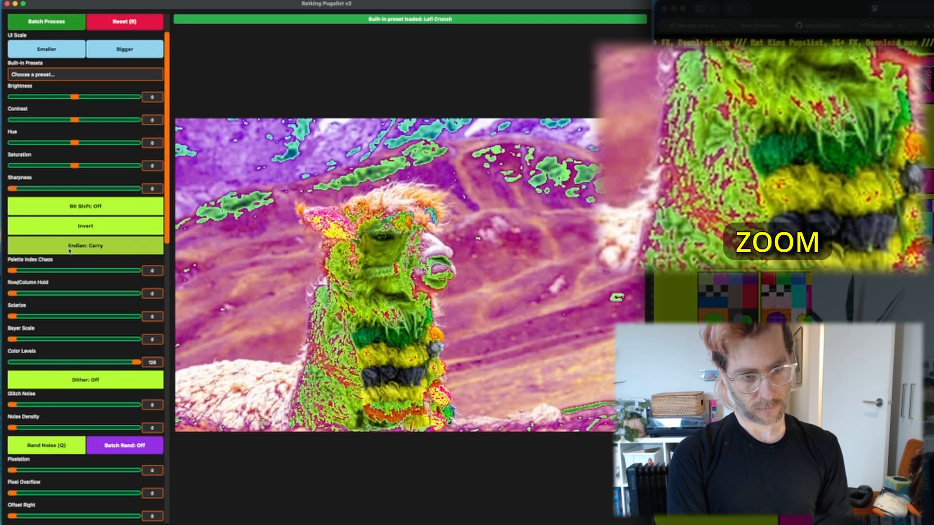
{"action": "left_click", "coordinate": [70, 248]}
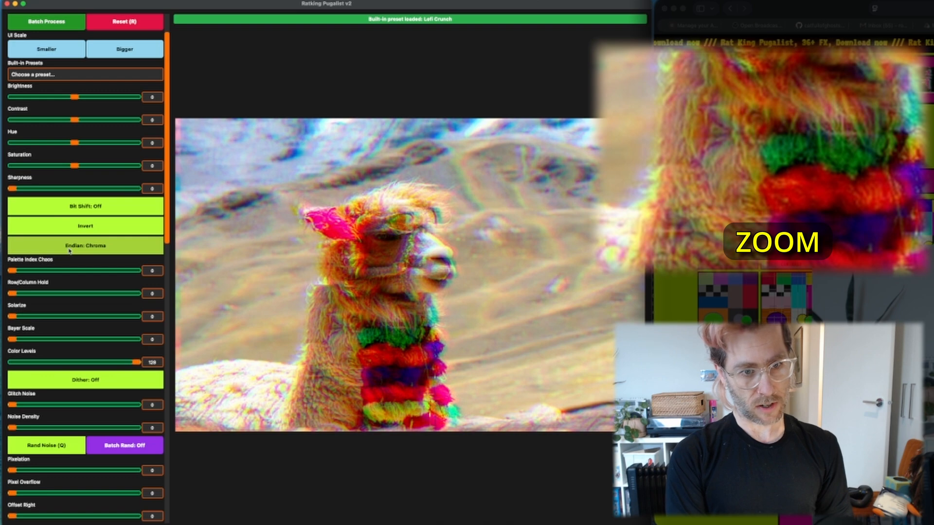
{"action": "left_click", "coordinate": [70, 250]}
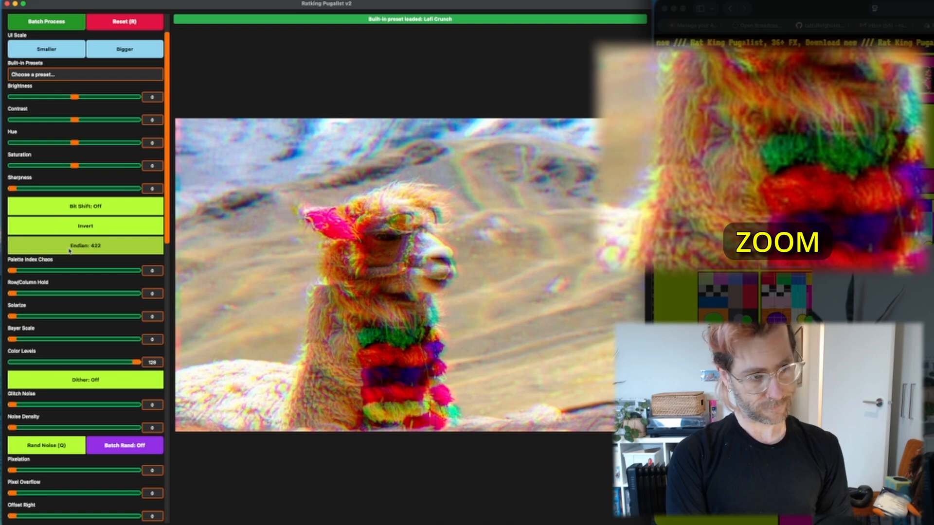
Step: Try the effects from Palette Index Chaos to Bayer Scale, and lower Color Levels to 2
{"action": "left_click_drag", "start_coordinate": [12, 273], "coordinate": [11, 340]}
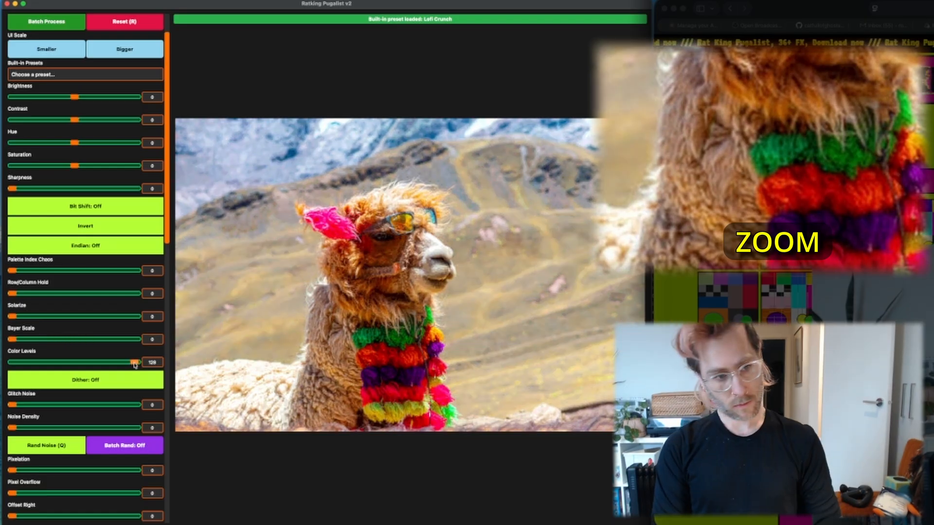
{"action": "left_click_drag", "start_coordinate": [137, 363], "coordinate": [56, 362]}
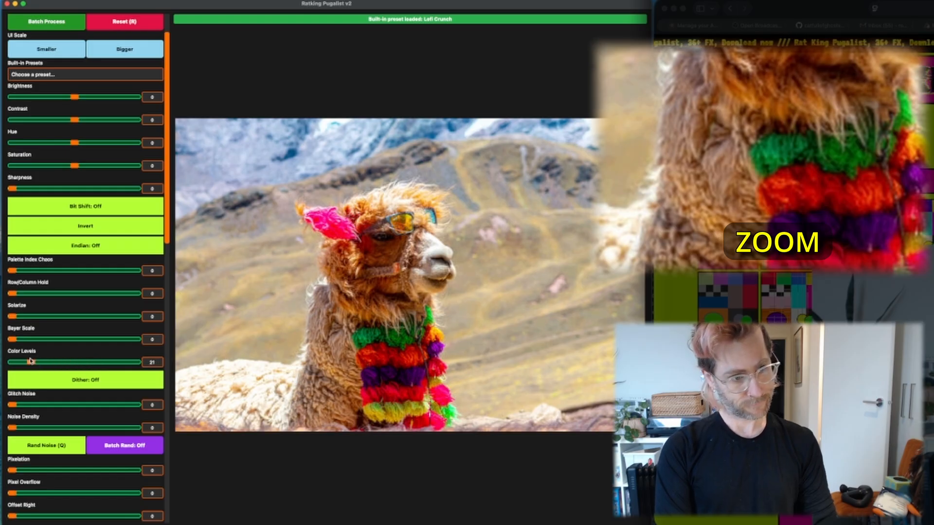
{"action": "left_click_drag", "start_coordinate": [21, 361], "coordinate": [16, 361]}
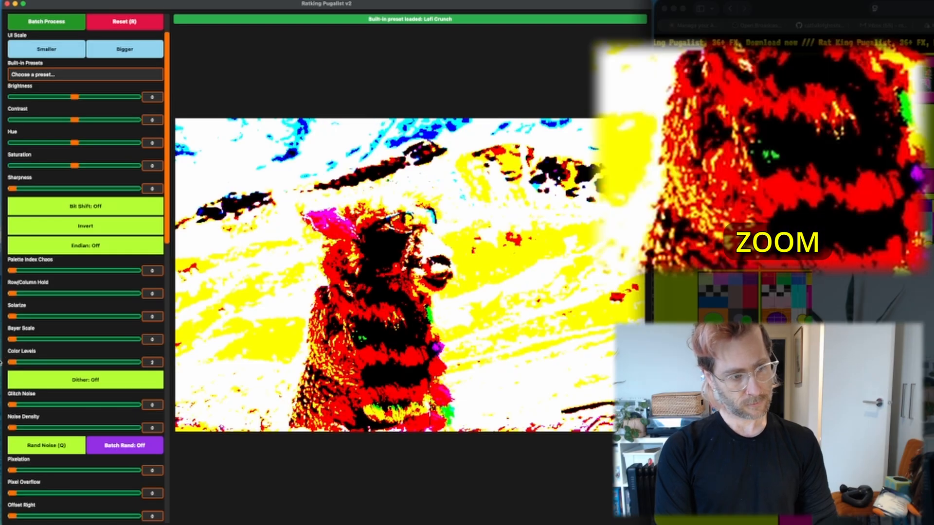
Step: Cycle Dither through its algorithms, including Floyd-Steinberg, Stucki and Threshold, and back to Off
{"action": "left_click", "coordinate": [93, 386]}
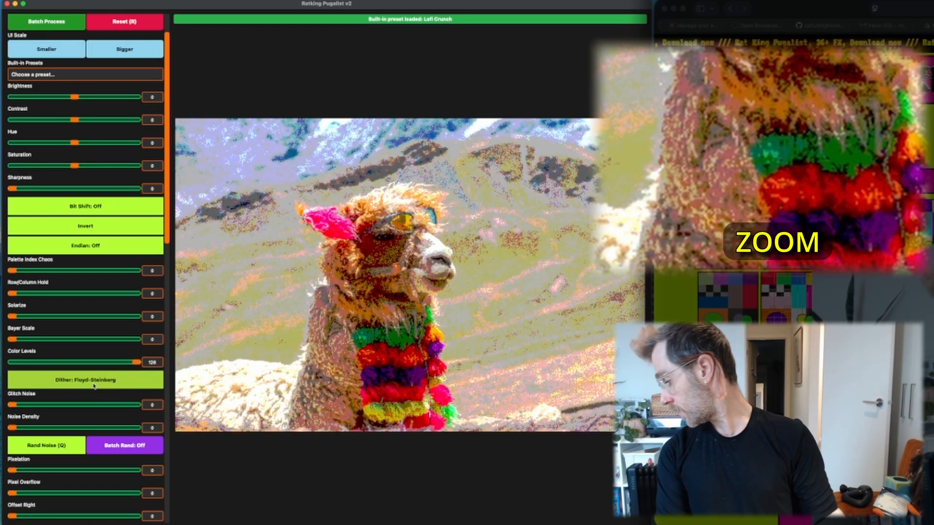
{"action": "left_click", "coordinate": [94, 386]}
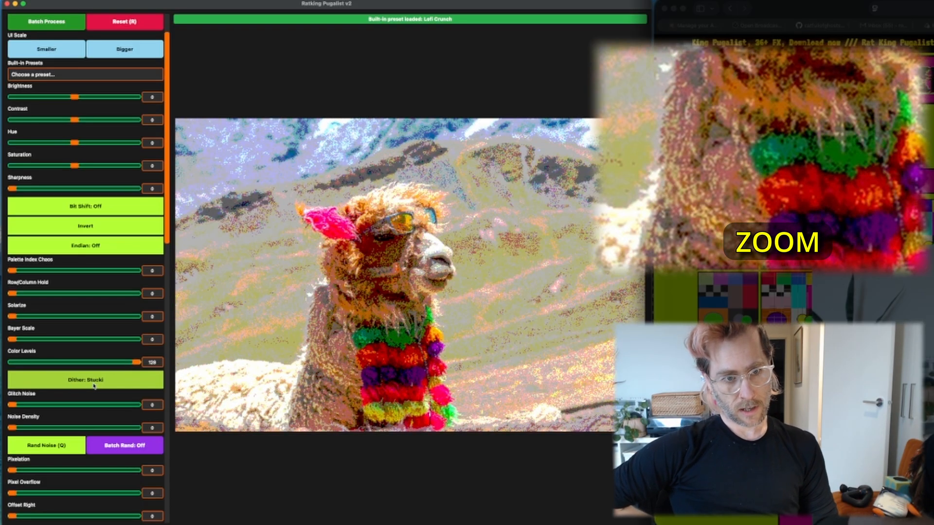
{"action": "left_click", "coordinate": [94, 385]}
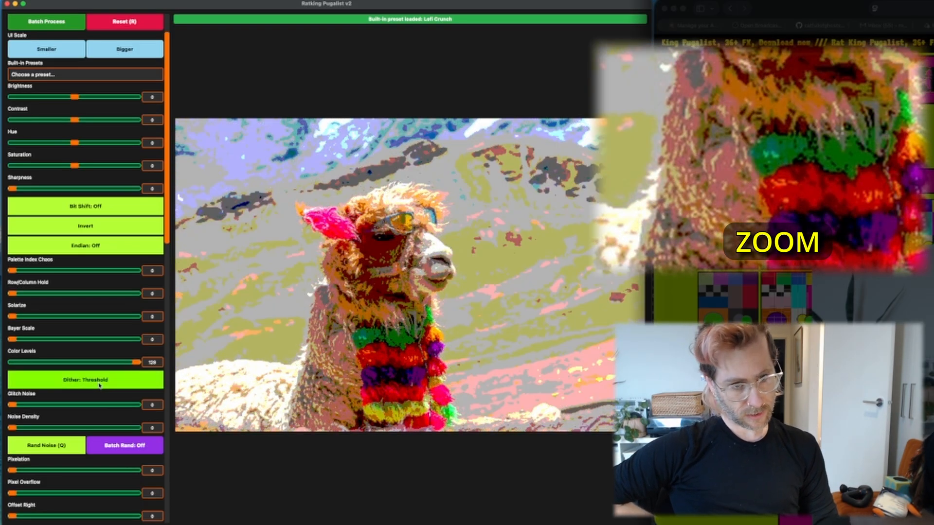
{"action": "left_click", "coordinate": [99, 386]}
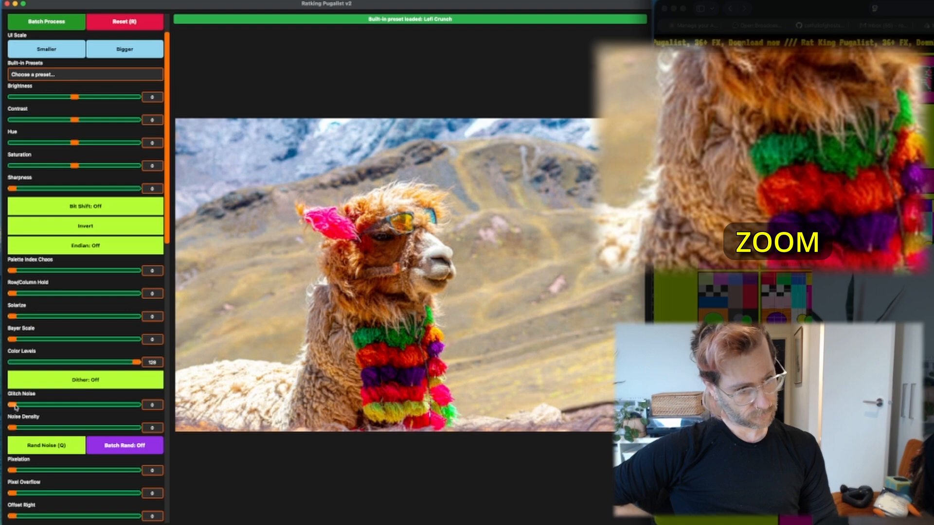
Step: Set Glitch Noise to about 58 and Noise Density to about 36, and randomize the noise pattern
{"action": "left_click_drag", "start_coordinate": [12, 404], "coordinate": [130, 408]}
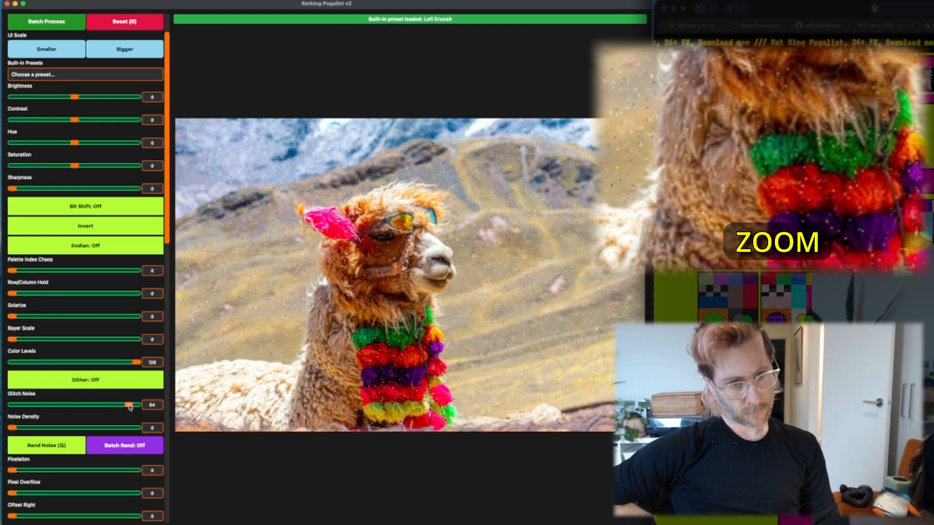
{"action": "left_click_drag", "start_coordinate": [12, 427], "coordinate": [84, 406]}
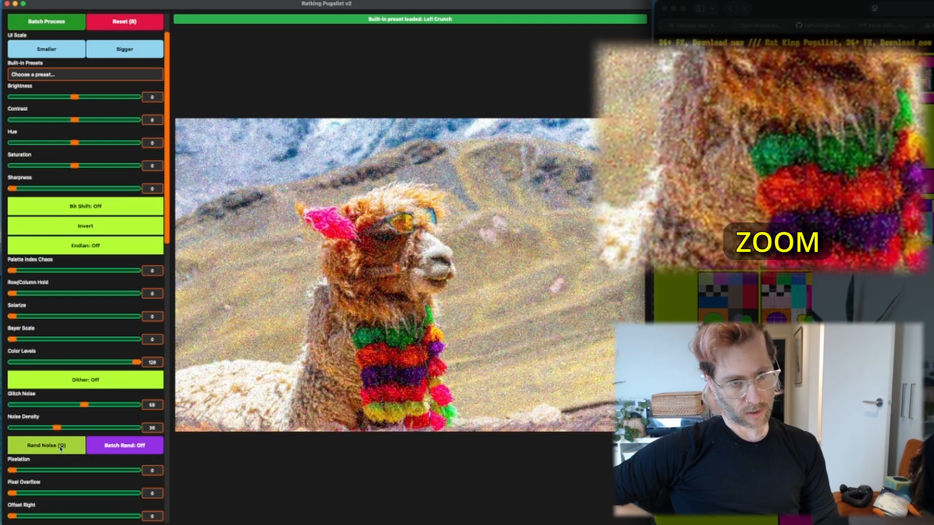
{"action": "left_click", "coordinate": [61, 448]}
{"action": "left_click", "coordinate": [61, 448]}
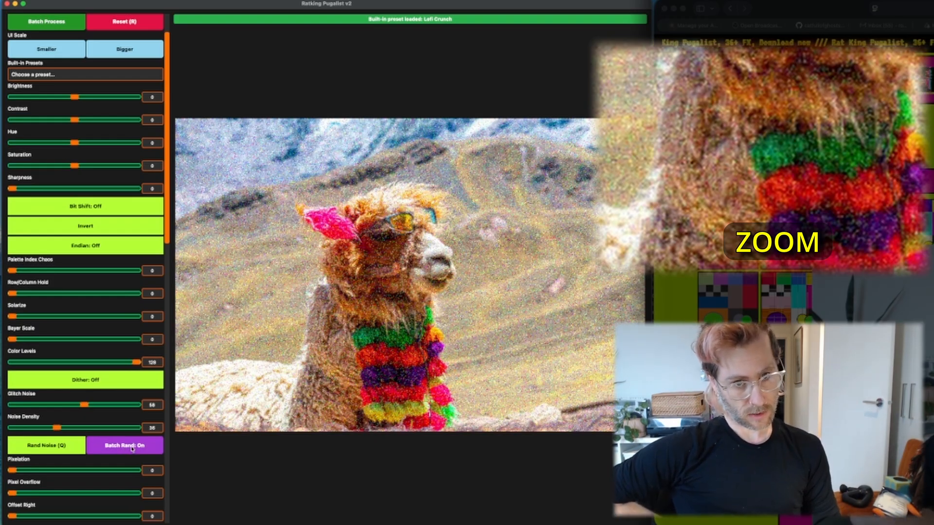
Step: Switch batch randomization of the noise back off and return Glitch Noise to 0
{"action": "left_click", "coordinate": [107, 446]}
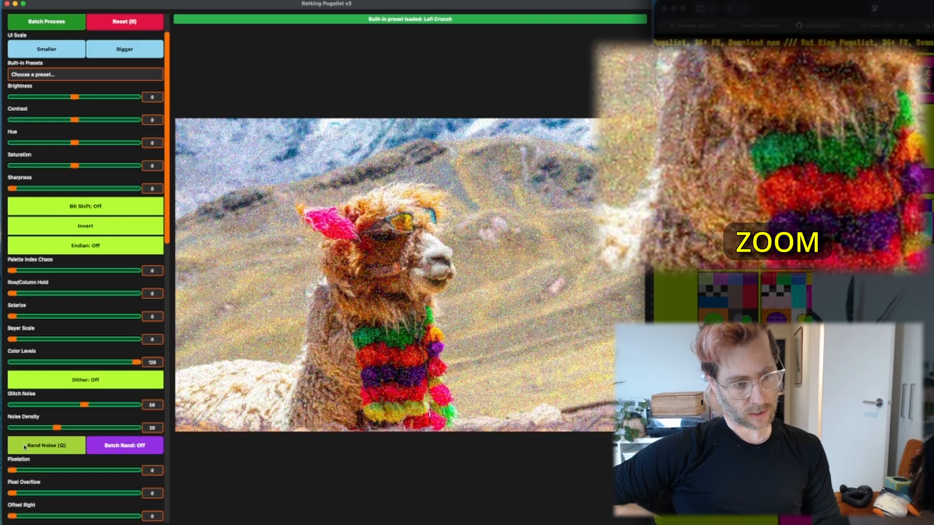
{"action": "left_click_drag", "start_coordinate": [86, 405], "coordinate": [10, 406]}
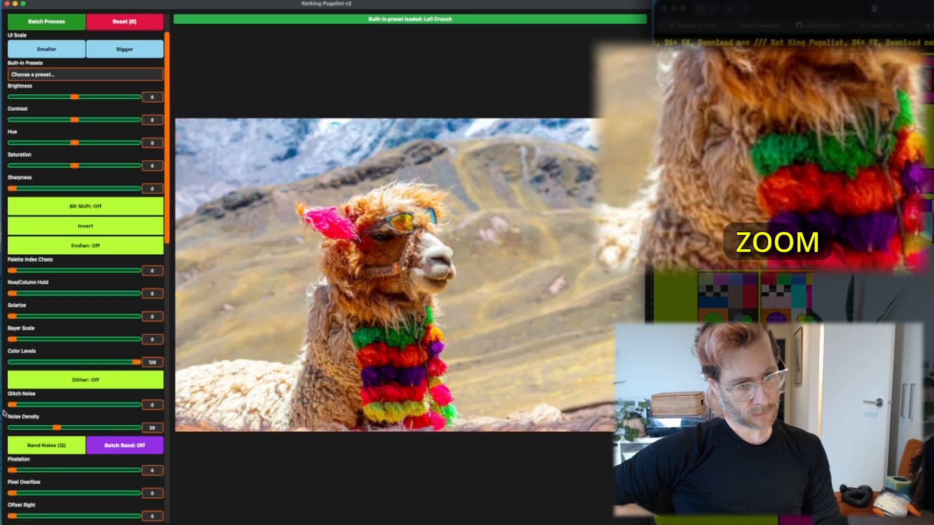
Step: Try Pixelation and a Pixel Overflow of about 30 on the image, and return both to 0
{"action": "left_click_drag", "start_coordinate": [166, 243], "coordinate": [164, 327]}
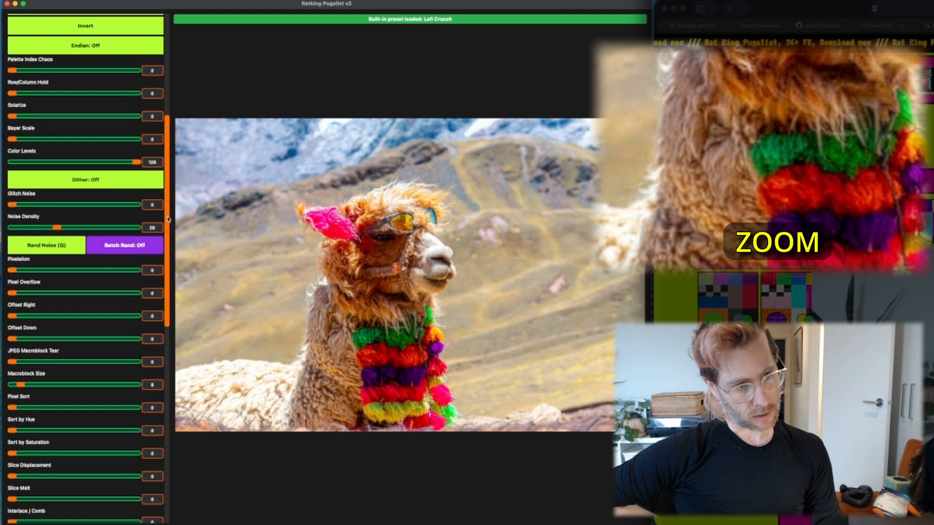
{"action": "scroll", "coordinate": [169, 219], "scroll_direction": "down", "scroll_amount": 5}
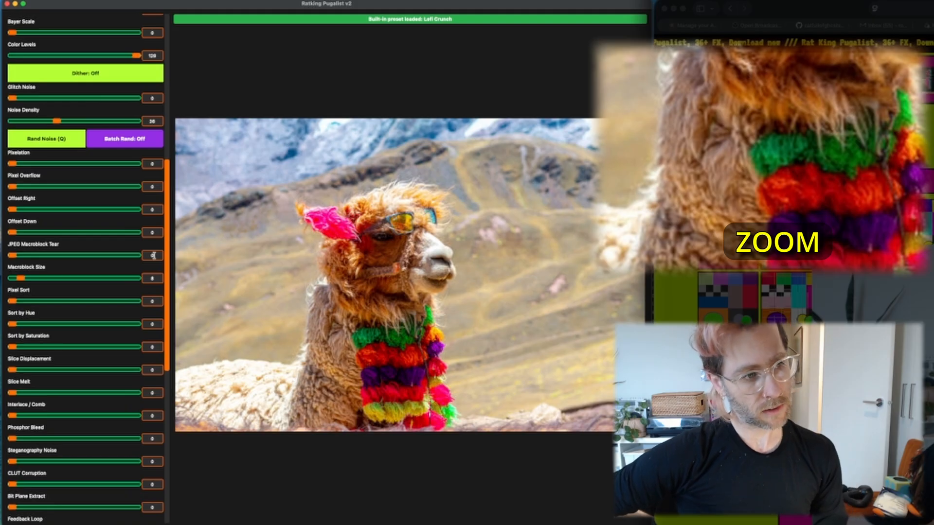
{"action": "left_click_drag", "start_coordinate": [13, 163], "coordinate": [23, 187]}
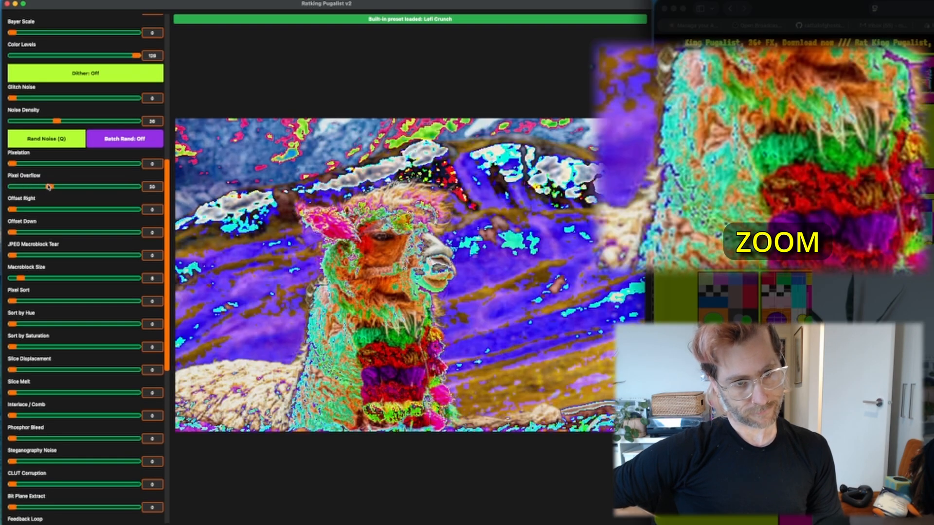
{"action": "left_click_drag", "start_coordinate": [49, 186], "coordinate": [11, 210]}
Step: Try a JPEG Macroblock Tear of 5 with the Macroblock Size raised to 55 and beyond
{"action": "left_click_drag", "start_coordinate": [12, 256], "coordinate": [118, 276]}
{"action": "left_click_drag", "start_coordinate": [51, 258], "coordinate": [17, 257]}
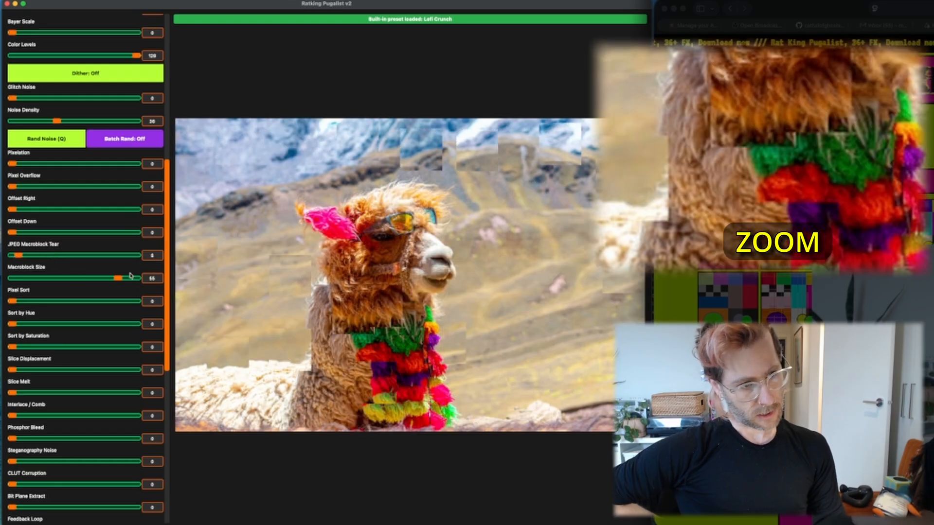
{"action": "left_click_drag", "start_coordinate": [122, 279], "coordinate": [170, 282]}
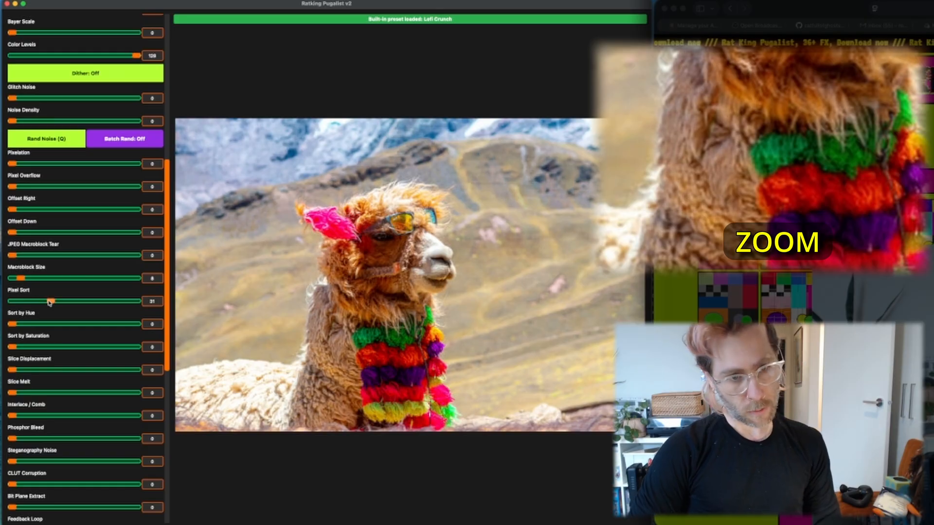
Step: Try Pixel Sort at its maximum, return it to 0, and set Sort by Hue to about 78
{"action": "left_click_drag", "start_coordinate": [52, 302], "coordinate": [156, 304]}
{"action": "mouse_move", "coordinate": [136, 302]}
{"action": "left_mouse_down"}
{"action": "mouse_move", "coordinate": [62, 302]}
{"action": "mouse_move", "coordinate": [7, 323]}
{"action": "mouse_move", "coordinate": [98, 326]}
{"action": "left_mouse_up"}
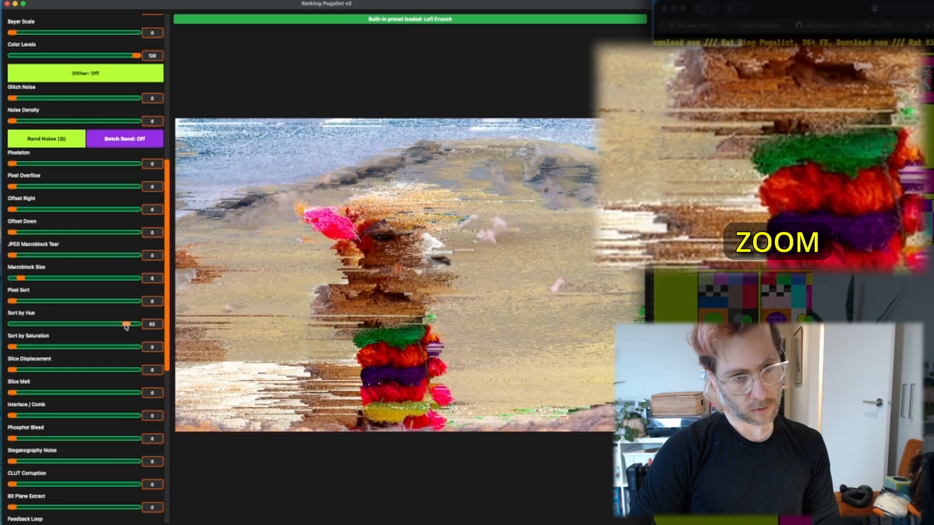
{"action": "mouse_move", "coordinate": [126, 327]}
{"action": "left_mouse_down"}
{"action": "mouse_move", "coordinate": [84, 328]}
{"action": "mouse_move", "coordinate": [110, 328]}
{"action": "left_mouse_up"}
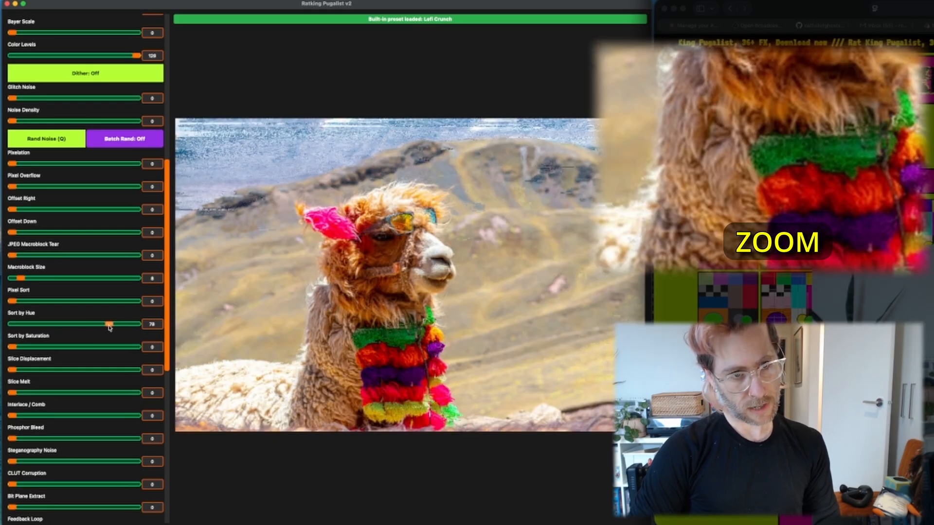
Step: Return Sort by Hue to 0, try Sort by Saturation and Slice Displacement on the image, and reset both to 0
{"action": "double_click", "coordinate": [109, 327]}
{"action": "left_click_drag", "start_coordinate": [12, 347], "coordinate": [115, 347]}
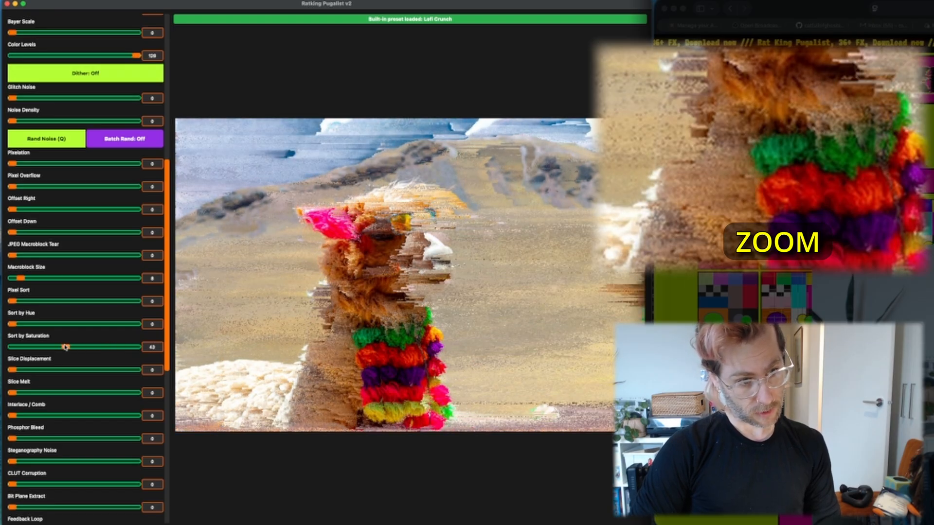
{"action": "left_click_drag", "start_coordinate": [66, 347], "coordinate": [31, 371]}
{"action": "left_click_drag", "start_coordinate": [31, 371], "coordinate": [11, 371]}
Step: Try Slice Melt at about 60, return it to 0, and set Phosphor Bleed to about 53
{"action": "left_click_drag", "start_coordinate": [12, 393], "coordinate": [92, 393]}
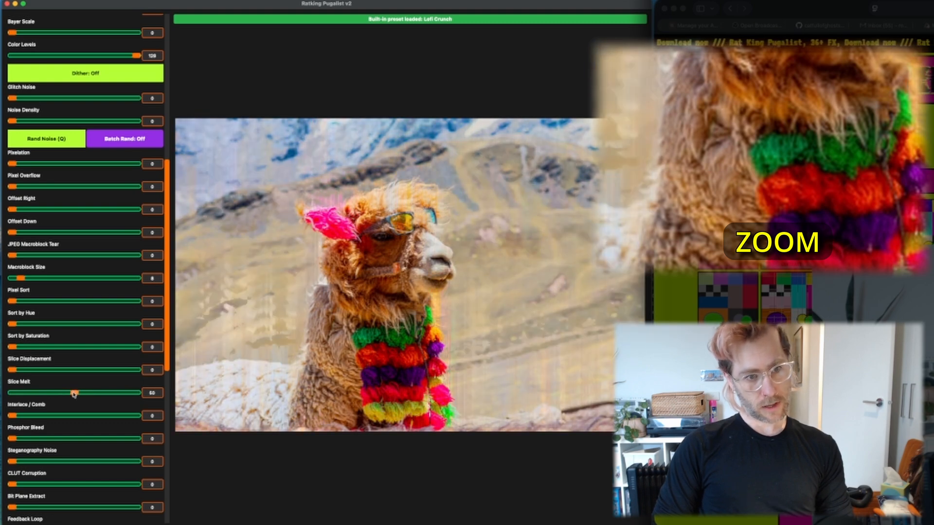
{"action": "mouse_move", "coordinate": [80, 395]}
{"action": "left_mouse_down"}
{"action": "mouse_move", "coordinate": [137, 394]}
{"action": "mouse_move", "coordinate": [60, 400]}
{"action": "mouse_move", "coordinate": [87, 396]}
{"action": "left_mouse_up"}
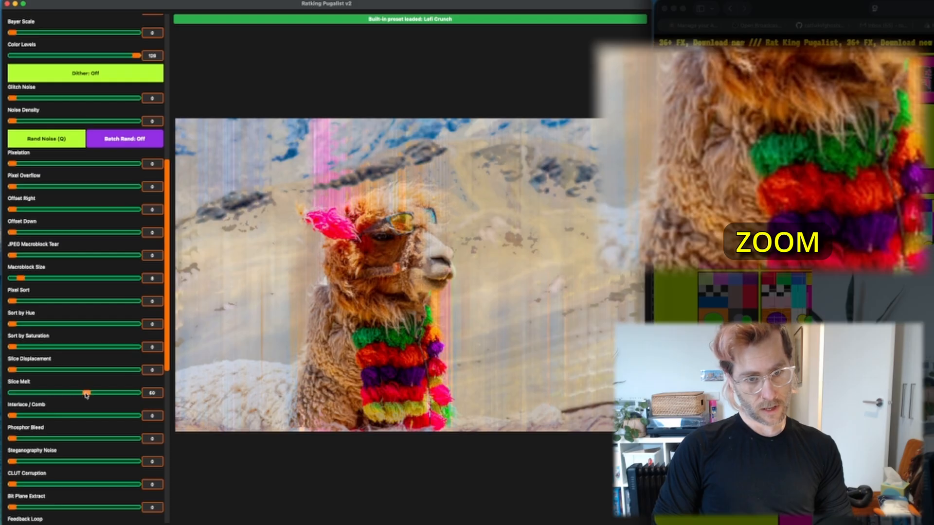
{"action": "mouse_move", "coordinate": [86, 396]}
{"action": "left_mouse_down"}
{"action": "mouse_move", "coordinate": [11, 392]}
{"action": "mouse_move", "coordinate": [16, 419]}
{"action": "mouse_move", "coordinate": [140, 418]}
{"action": "mouse_move", "coordinate": [10, 422]}
{"action": "mouse_move", "coordinate": [67, 443]}
{"action": "mouse_move", "coordinate": [42, 444]}
{"action": "mouse_move", "coordinate": [78, 441]}
{"action": "left_mouse_up"}
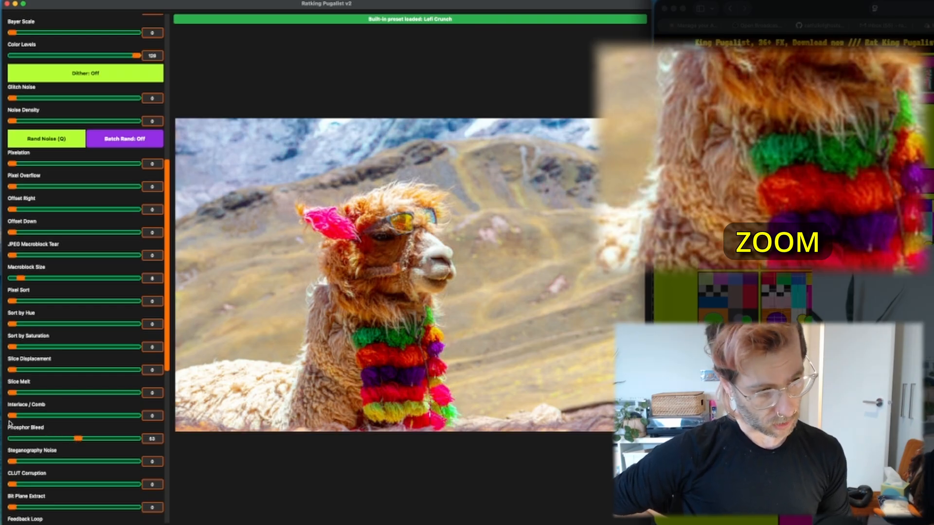
Step: Combine Phosphor Bleed at about 36 with Interlace / Comb at about 33 and reduce the interlace to about 25
{"action": "left_click_drag", "start_coordinate": [13, 417], "coordinate": [62, 417]}
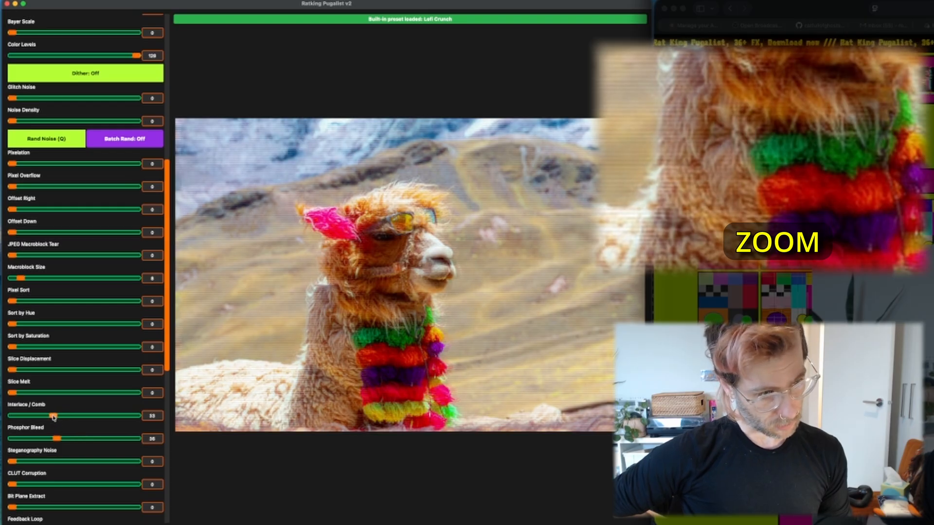
{"action": "left_click_drag", "start_coordinate": [53, 418], "coordinate": [44, 419]}
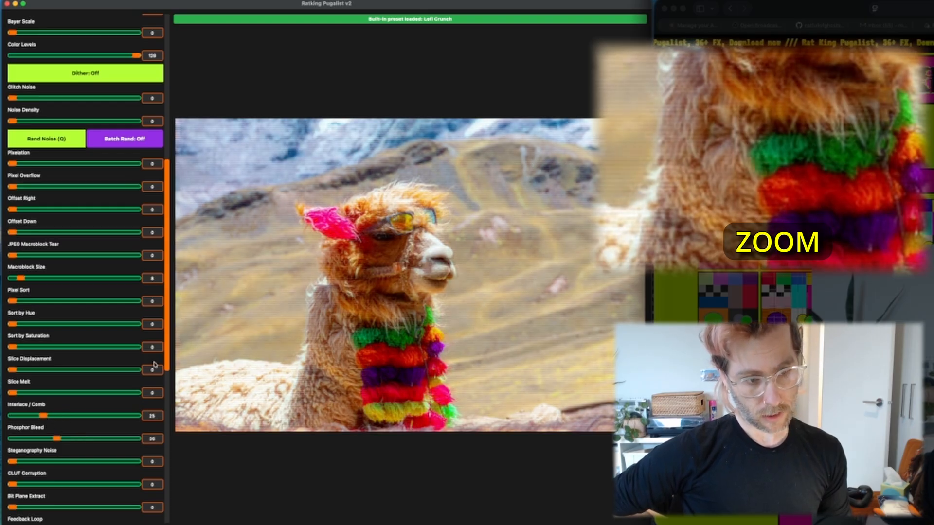
{"action": "mouse_move", "coordinate": [71, 441]}
{"action": "left_mouse_down"}
{"action": "mouse_move", "coordinate": [135, 441]}
{"action": "mouse_move", "coordinate": [65, 441]}
{"action": "left_mouse_up"}
Step: Reset Phosphor Bleed to 0 and try Steganography Noise and CLUT Corruption on the image
{"action": "left_click_drag", "start_coordinate": [65, 442], "coordinate": [79, 463]}
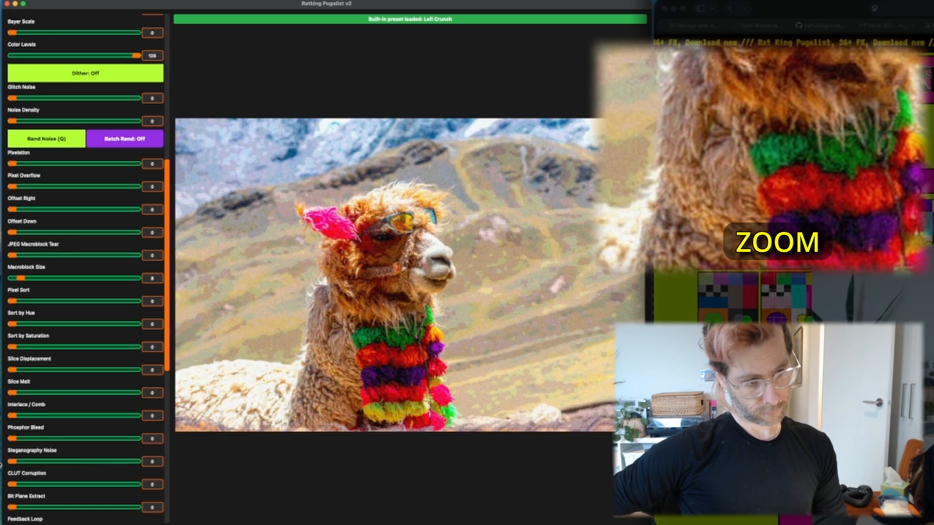
{"action": "left_click_drag", "start_coordinate": [15, 488], "coordinate": [45, 489]}
Step: Try a Feedback Loop of about 7 with the Feedback Direction at about 64, and return the loop to 0
{"action": "mouse_move", "coordinate": [46, 250]}
{"action": "left_mouse_down"}
{"action": "mouse_move", "coordinate": [139, 251]}
{"action": "mouse_move", "coordinate": [14, 249]}
{"action": "mouse_move", "coordinate": [35, 272]}
{"action": "mouse_move", "coordinate": [133, 273]}
{"action": "mouse_move", "coordinate": [12, 273]}
{"action": "mouse_move", "coordinate": [22, 317]}
{"action": "mouse_move", "coordinate": [121, 319]}
{"action": "left_mouse_up"}
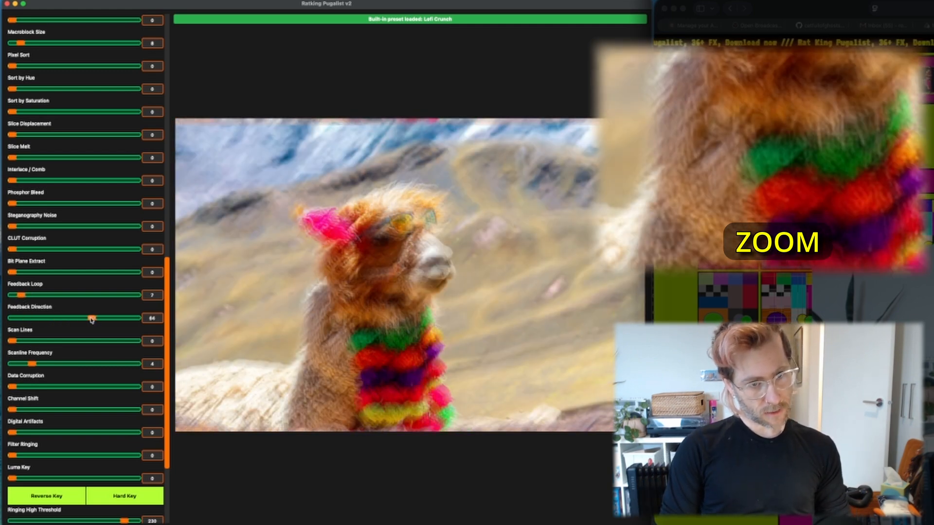
{"action": "mouse_move", "coordinate": [21, 295]}
{"action": "left_mouse_down"}
{"action": "mouse_move", "coordinate": [113, 301]}
{"action": "mouse_move", "coordinate": [9, 297]}
{"action": "left_mouse_up"}
Step: Try Scan Lines at about 49 with the Scanline Frequency lowered to 2, and reset them to 0 and 4
{"action": "left_click_drag", "start_coordinate": [120, 321], "coordinate": [72, 344]}
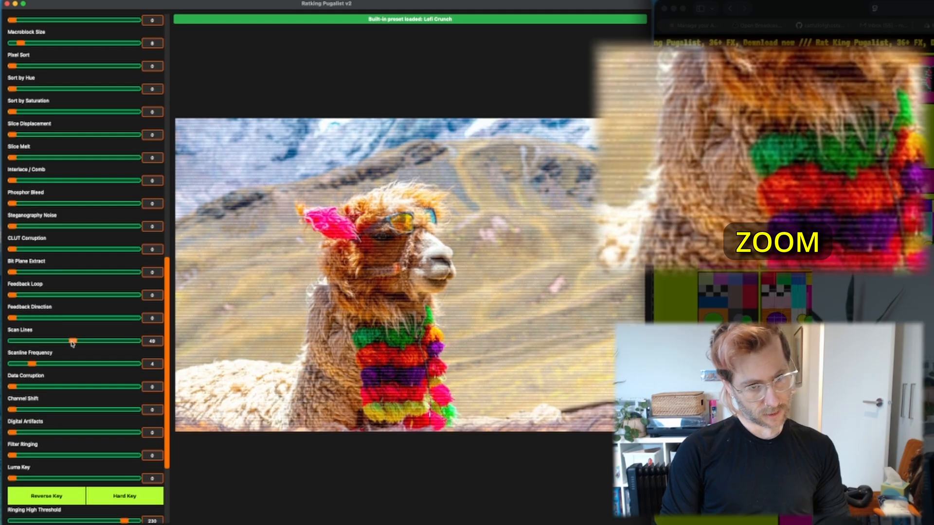
{"action": "left_click_drag", "start_coordinate": [72, 365], "coordinate": [115, 364]}
{"action": "left_click_drag", "start_coordinate": [43, 365], "coordinate": [19, 364]}
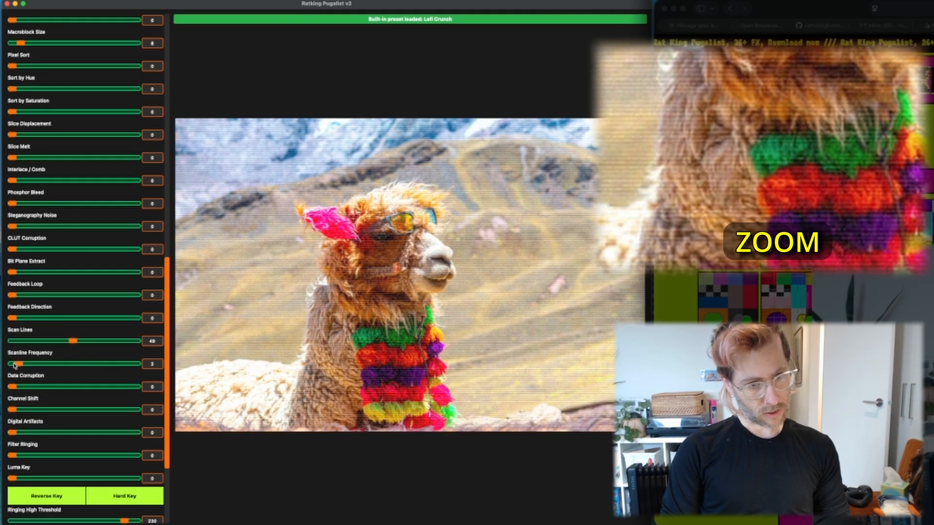
{"action": "mouse_move", "coordinate": [74, 344]}
{"action": "left_mouse_down"}
{"action": "mouse_move", "coordinate": [140, 343]}
{"action": "mouse_move", "coordinate": [39, 343]}
{"action": "mouse_move", "coordinate": [82, 343]}
{"action": "left_mouse_up"}
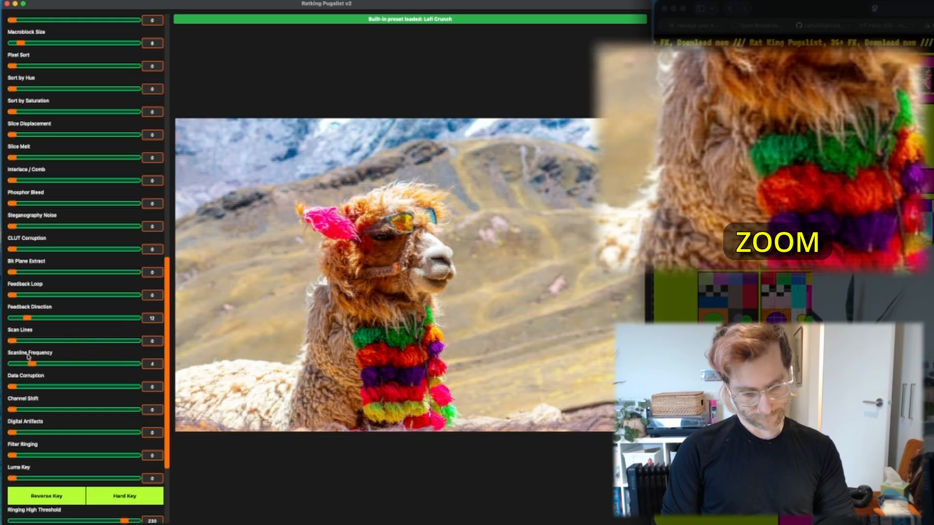
Step: Try Data Corruption and Digital Artifacts at about 66, and return both to 0
{"action": "left_click_drag", "start_coordinate": [14, 388], "coordinate": [95, 436]}
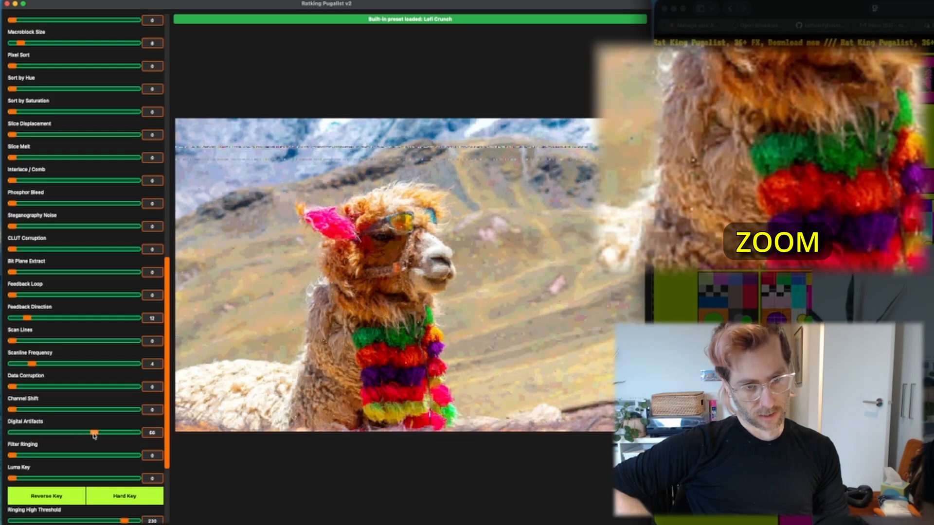
{"action": "left_click_drag", "start_coordinate": [94, 437], "coordinate": [12, 459]}
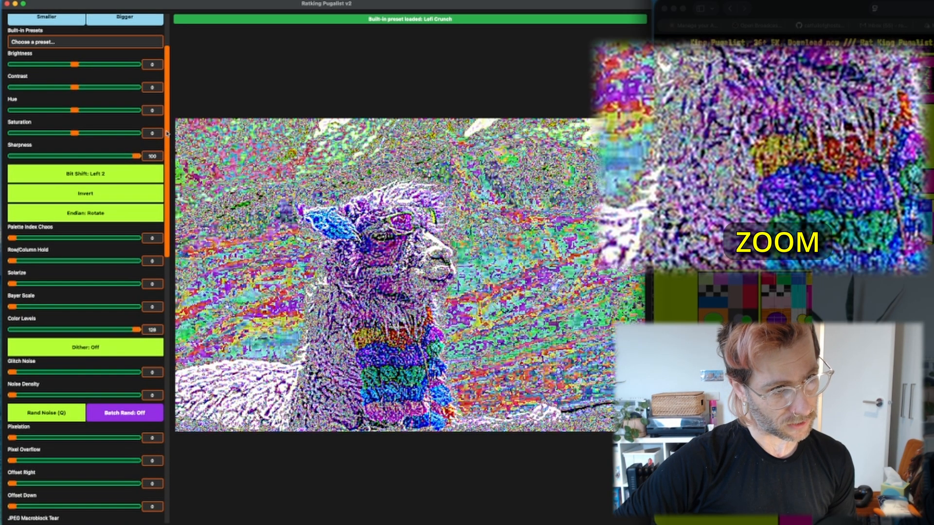
Step: Try Luma Key at about 57 and 33 in reversed and hard-key modes, and return it to 0
{"action": "left_click_drag", "start_coordinate": [167, 133], "coordinate": [137, 384]}
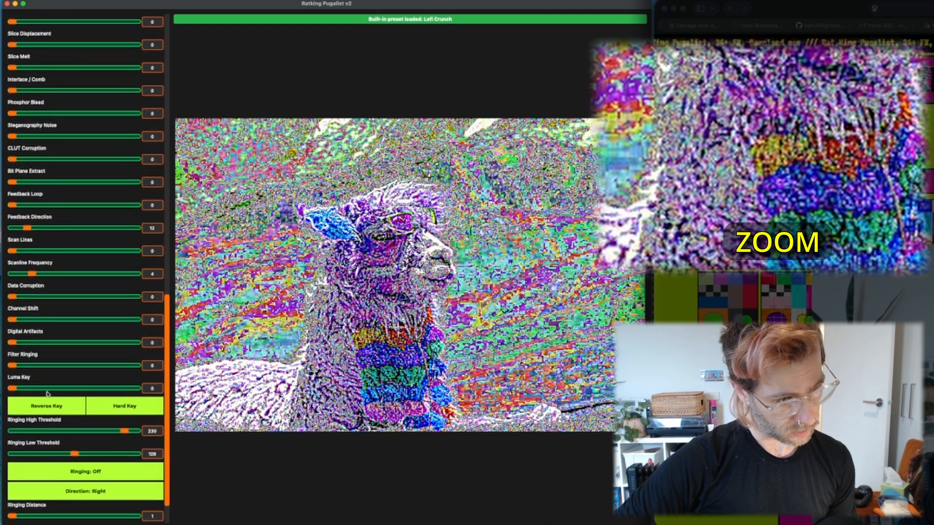
{"action": "left_click_drag", "start_coordinate": [13, 389], "coordinate": [83, 389]}
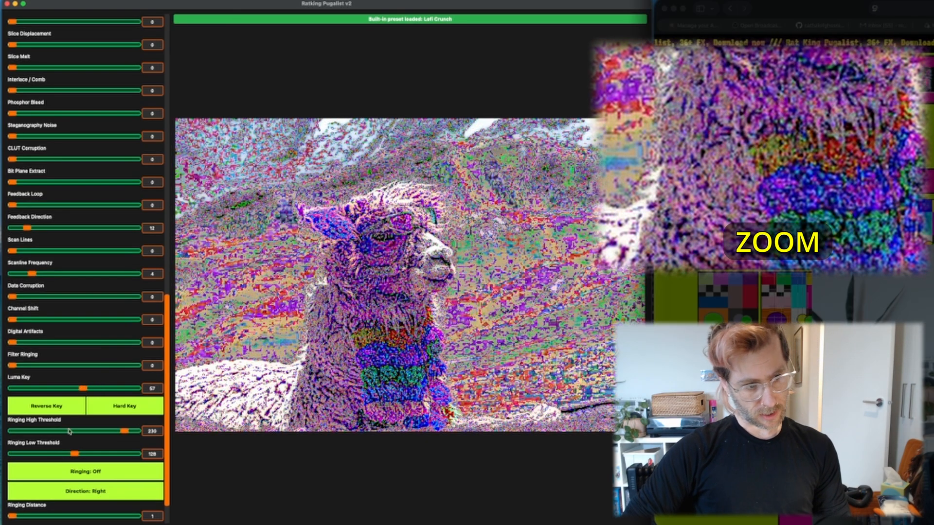
{"action": "left_click", "coordinate": [67, 407]}
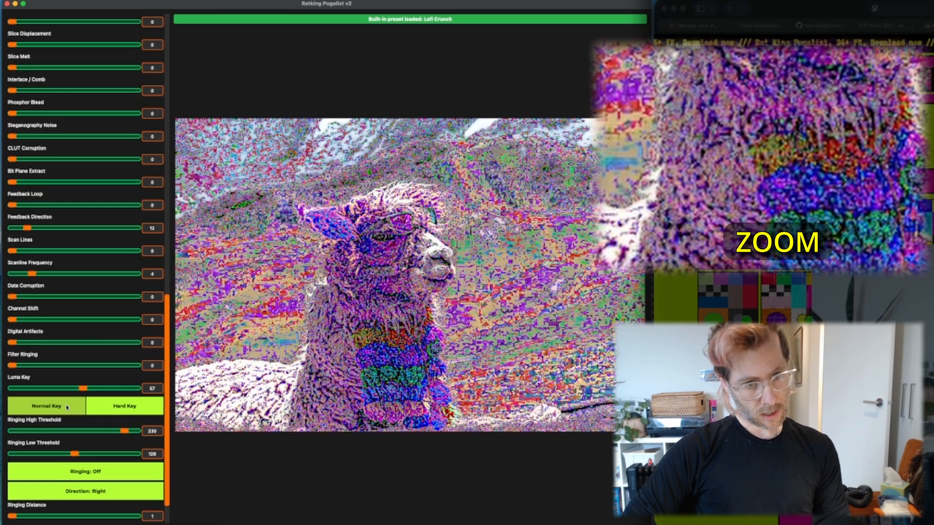
{"action": "left_click", "coordinate": [67, 406]}
{"action": "left_click_drag", "start_coordinate": [84, 389], "coordinate": [53, 390]}
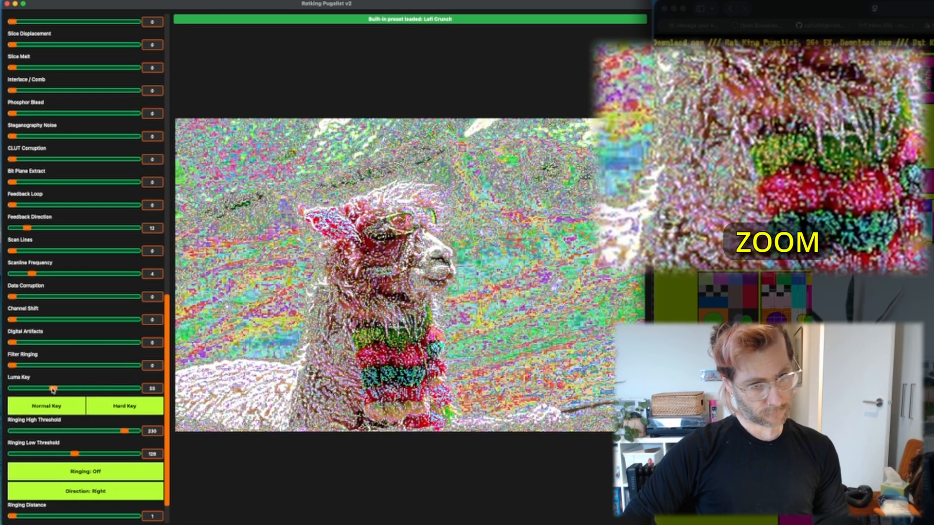
{"action": "left_click_drag", "start_coordinate": [114, 389], "coordinate": [143, 389]}
{"action": "left_click_drag", "start_coordinate": [141, 388], "coordinate": [18, 387]}
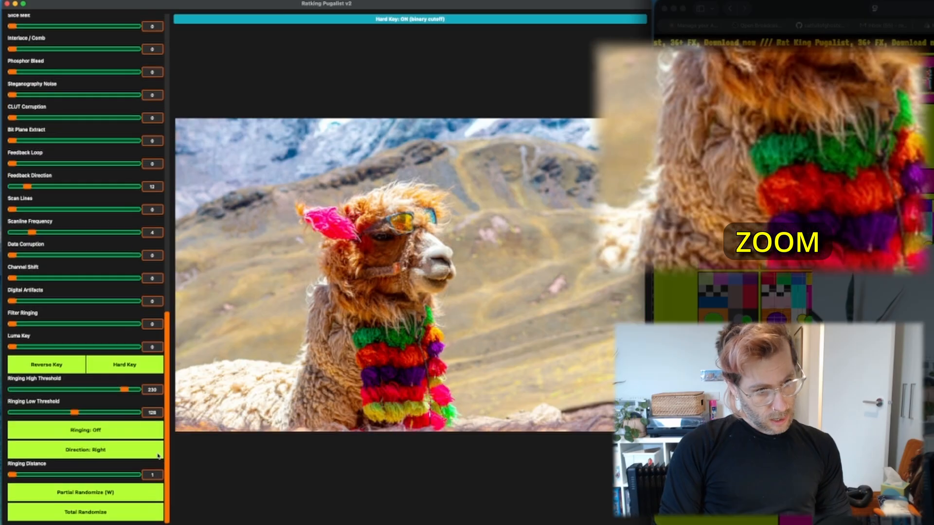
Step: Turn on ringing in Same mode and set its High Threshold to about 166 and Low Threshold to about 134
{"action": "left_click", "coordinate": [101, 432]}
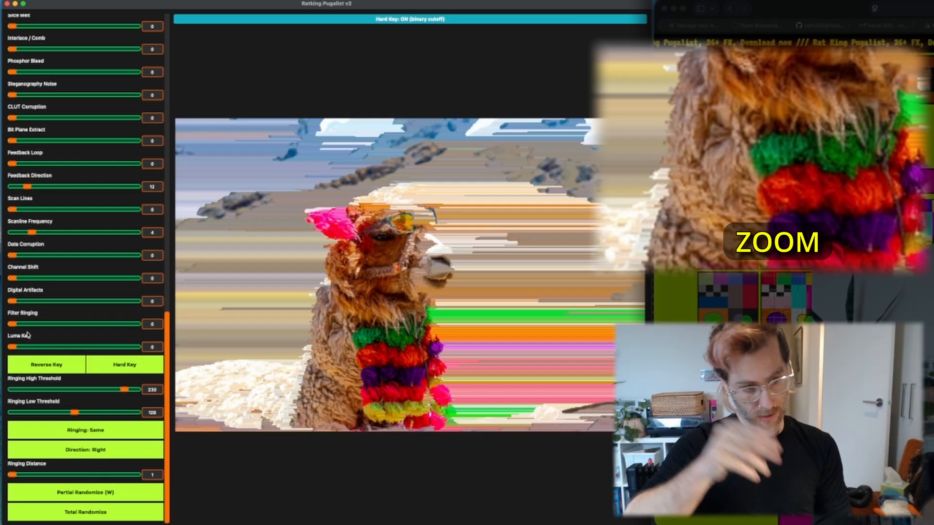
{"action": "left_click_drag", "start_coordinate": [125, 390], "coordinate": [89, 390]}
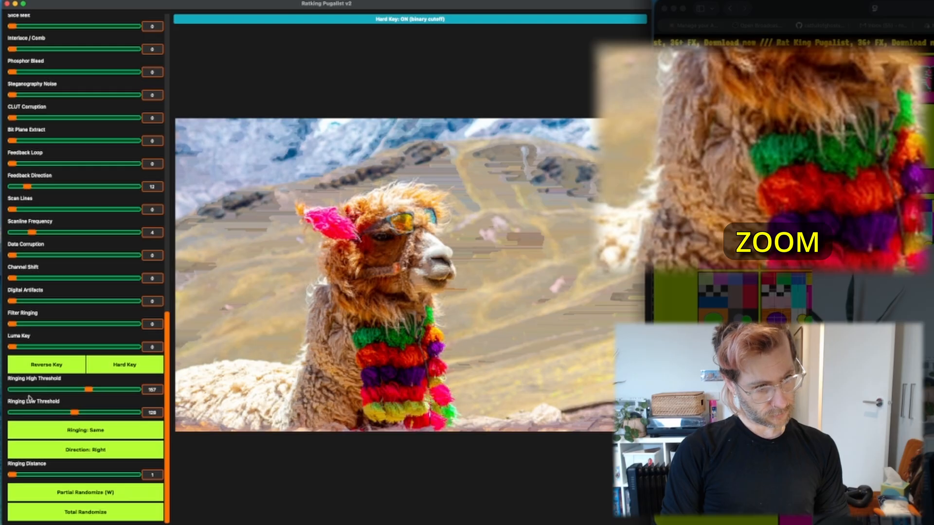
{"action": "left_click_drag", "start_coordinate": [77, 415], "coordinate": [93, 392]}
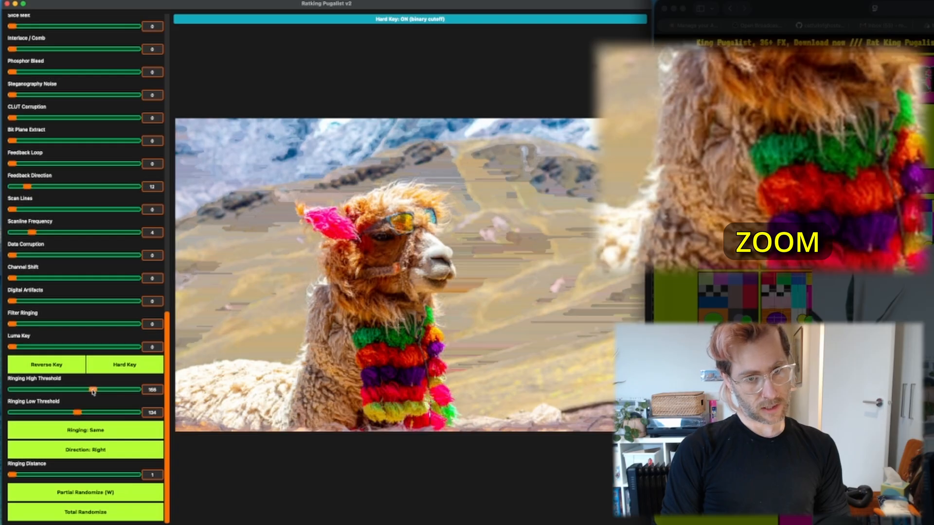
Step: Try White and Black ringing, with thresholds of about 179 and 156 for Black, and turn ringing off
{"action": "left_click", "coordinate": [78, 432]}
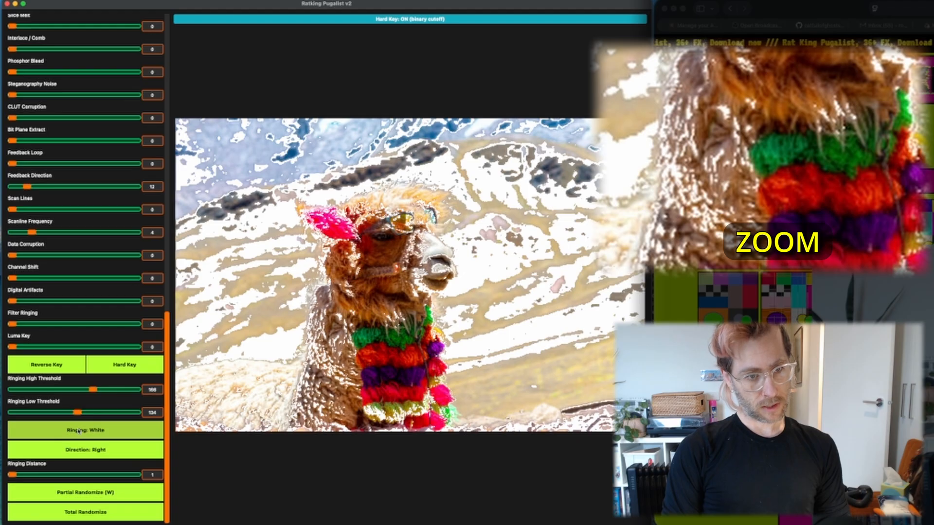
{"action": "left_click", "coordinate": [79, 431]}
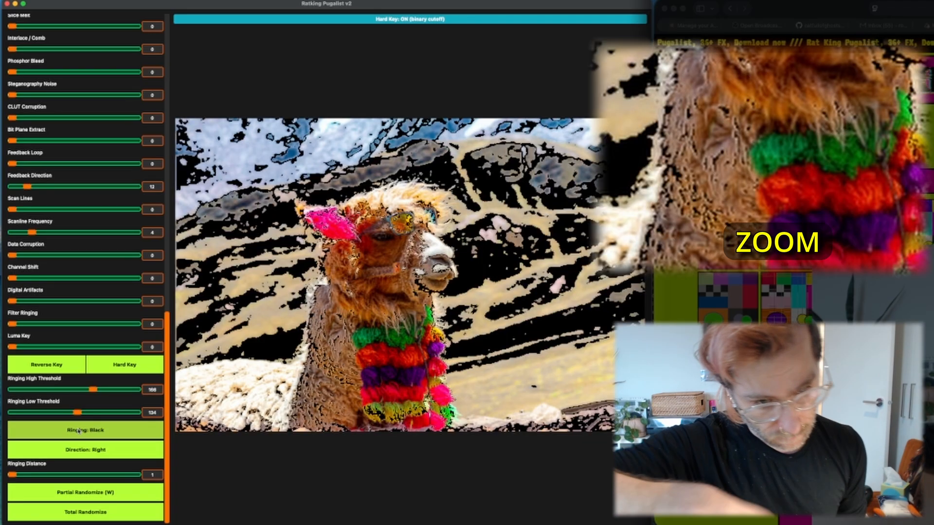
{"action": "left_click_drag", "start_coordinate": [93, 390], "coordinate": [88, 414]}
{"action": "left_click", "coordinate": [72, 434]}
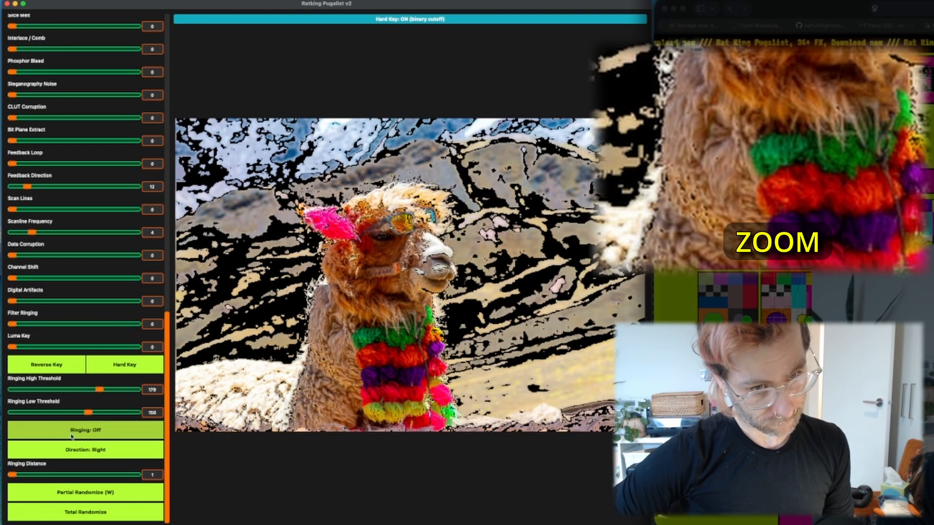
Step: Turn ringing back on in Same mode with thresholds of about 239 and 166, and set the Ringing Distance to 7
{"action": "left_click_drag", "start_coordinate": [99, 390], "coordinate": [128, 391]}
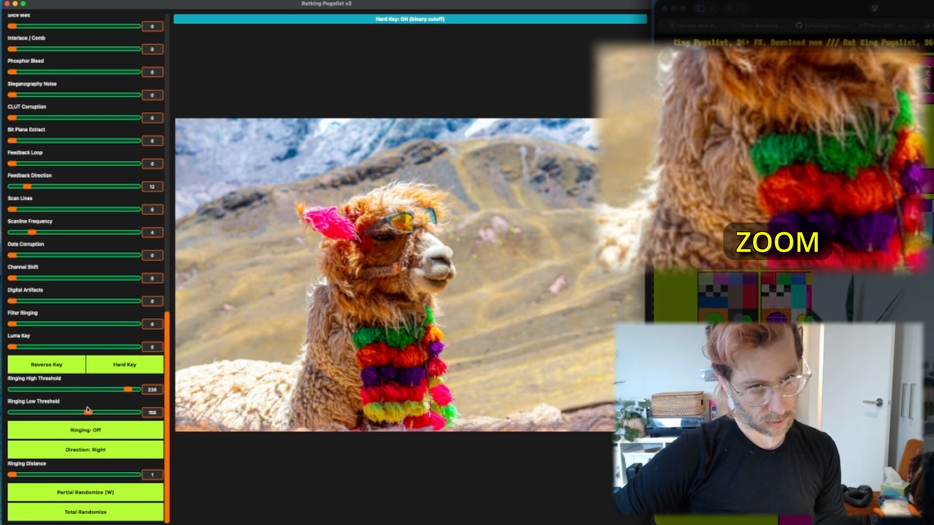
{"action": "left_click", "coordinate": [87, 430]}
{"action": "left_click", "coordinate": [89, 451]}
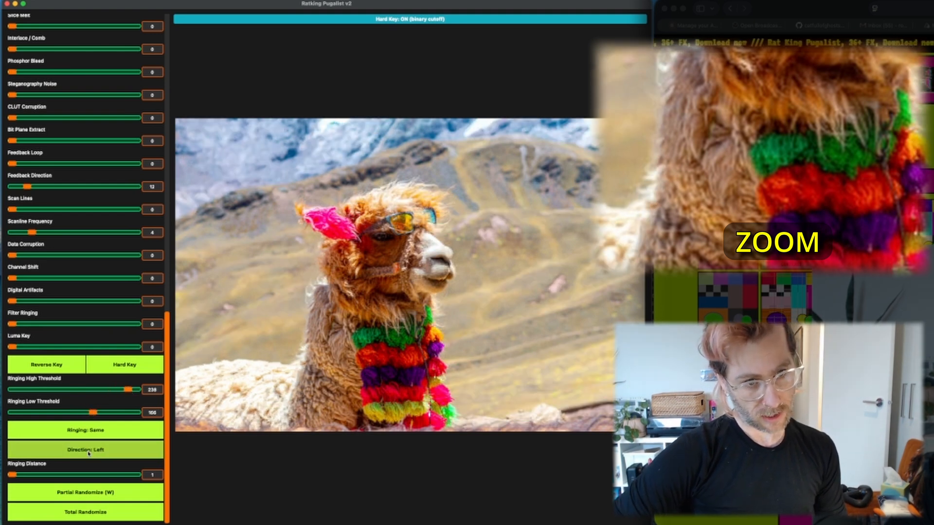
{"action": "left_click", "coordinate": [89, 453]}
{"action": "left_click", "coordinate": [31, 476]}
Step: Cycle the ringing direction through all four options back to Right, and set the Ringing Distance to 8
{"action": "left_click", "coordinate": [71, 452]}
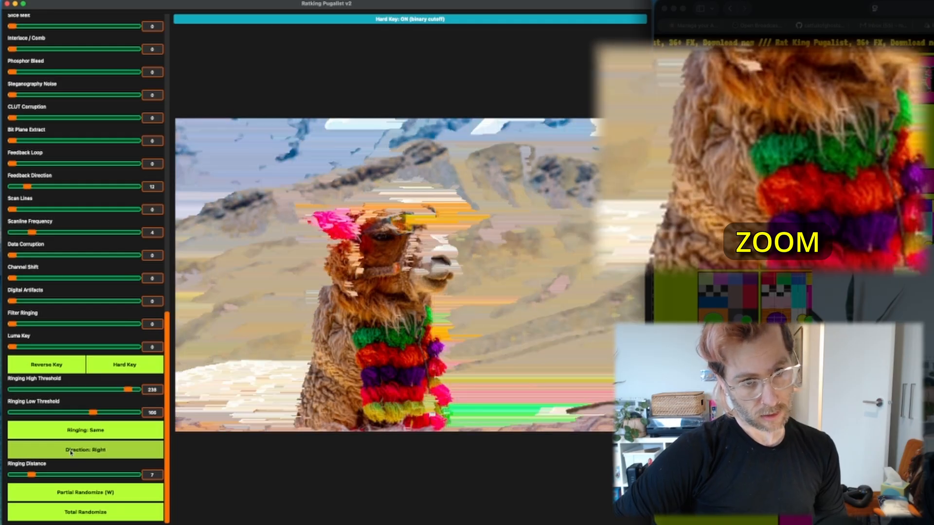
{"action": "left_click", "coordinate": [71, 452]}
{"action": "left_click", "coordinate": [71, 453]}
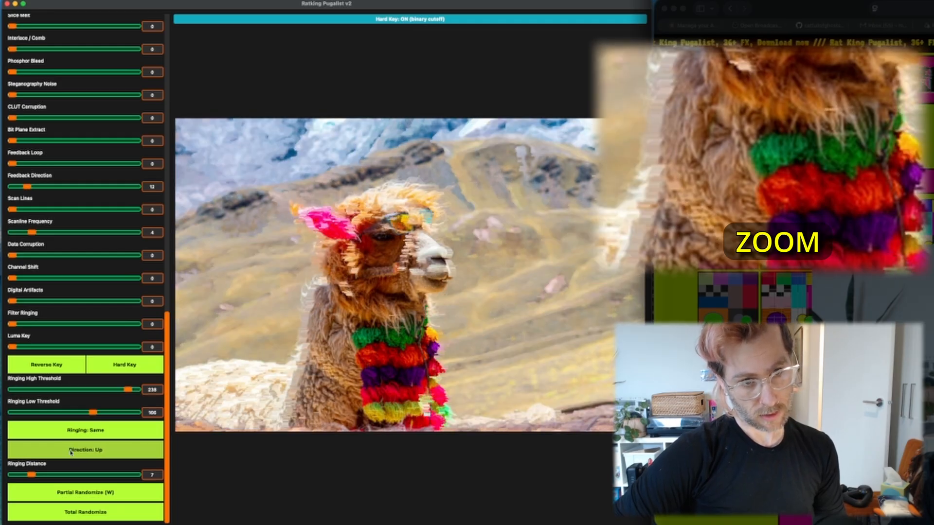
{"action": "left_click", "coordinate": [71, 452]}
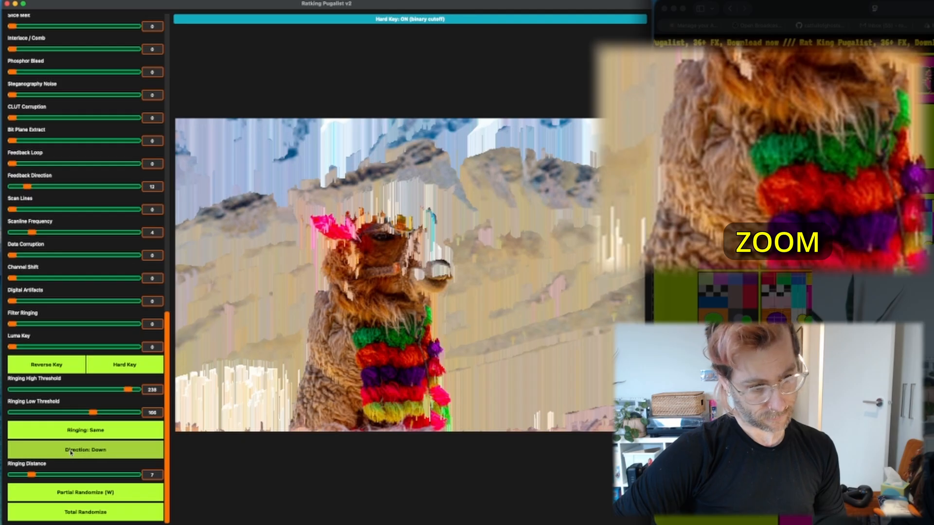
{"action": "left_click", "coordinate": [71, 452]}
{"action": "mouse_move", "coordinate": [31, 476]}
{"action": "left_mouse_down"}
{"action": "mouse_move", "coordinate": [133, 476]}
{"action": "mouse_move", "coordinate": [34, 477]}
{"action": "left_mouse_up"}
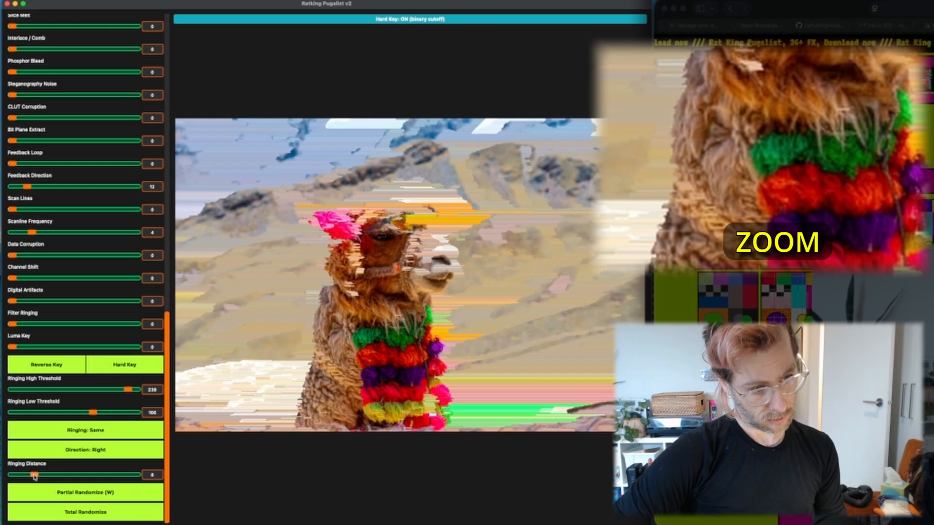
Step: Apply Total Randomize to all effect settings repeatedly to generate a series of random glitch looks
{"action": "left_click", "coordinate": [80, 513]}
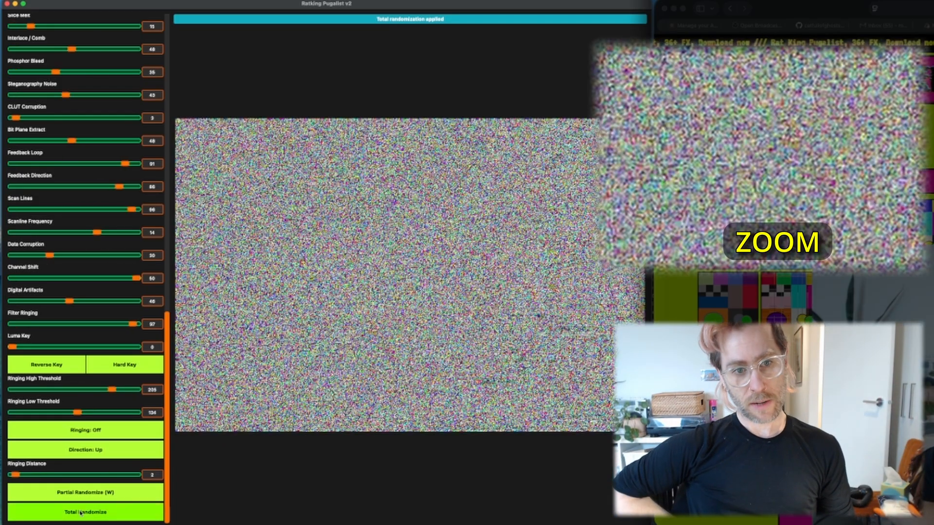
{"action": "left_click", "coordinate": [81, 513]}
{"action": "left_click", "coordinate": [81, 512]}
{"action": "left_click", "coordinate": [80, 513]}
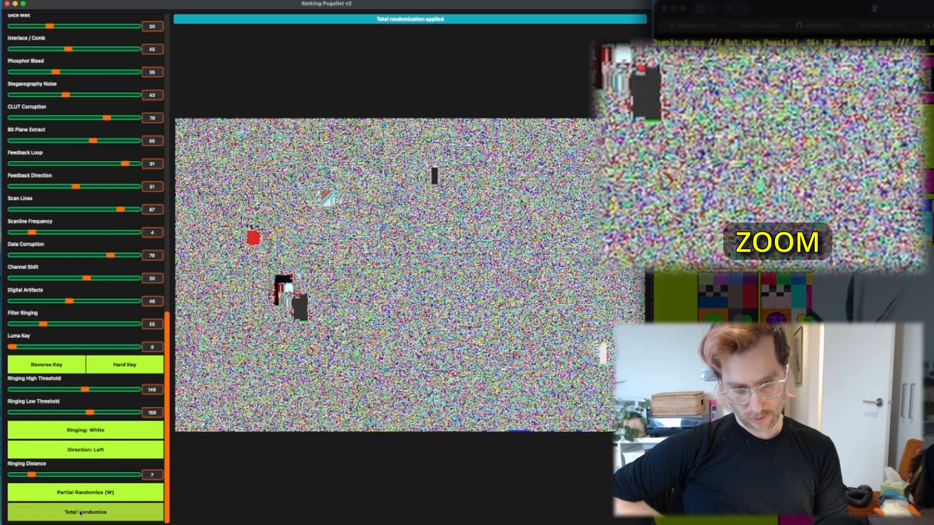
{"action": "left_click", "coordinate": [81, 513]}
{"action": "left_click", "coordinate": [80, 513]}
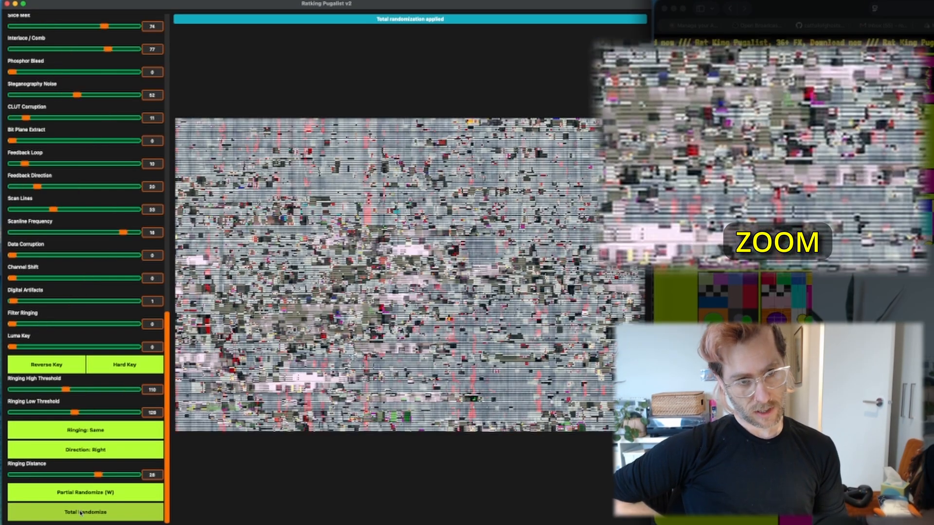
{"action": "left_click", "coordinate": [81, 512]}
{"action": "left_click", "coordinate": [81, 513]}
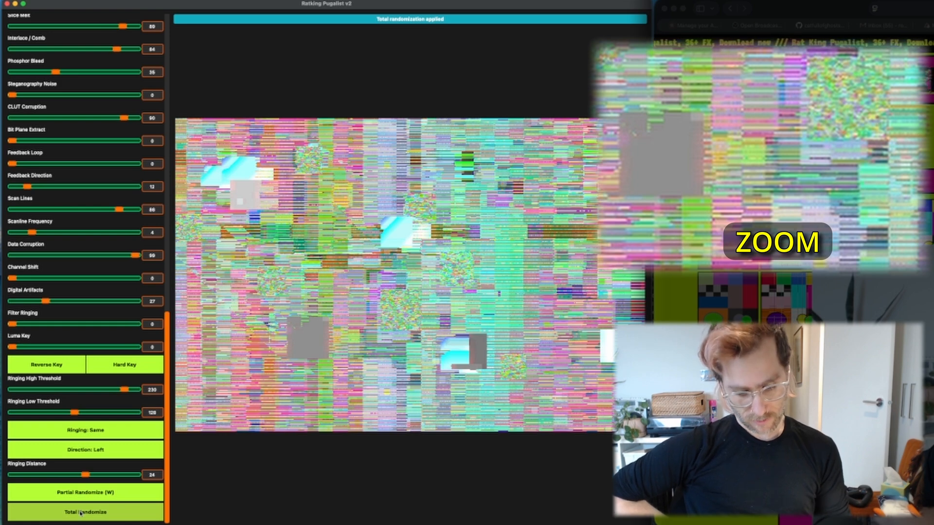
{"action": "left_click", "coordinate": [80, 513]}
{"action": "left_click", "coordinate": [81, 513]}
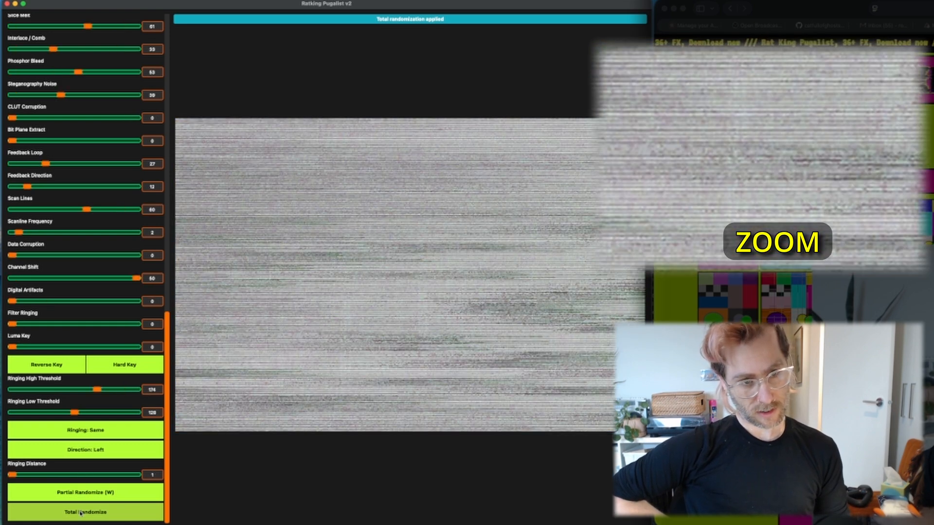
Step: Generate one more Total Randomize look, and apply Partial Randomize to the photo with its effects reset
{"action": "left_click", "coordinate": [80, 513]}
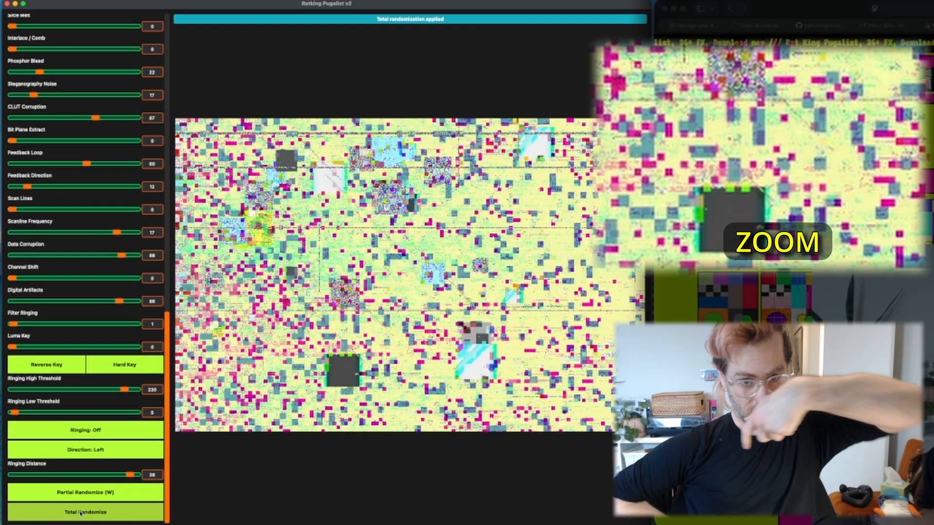
{"action": "left_click", "coordinate": [82, 492]}
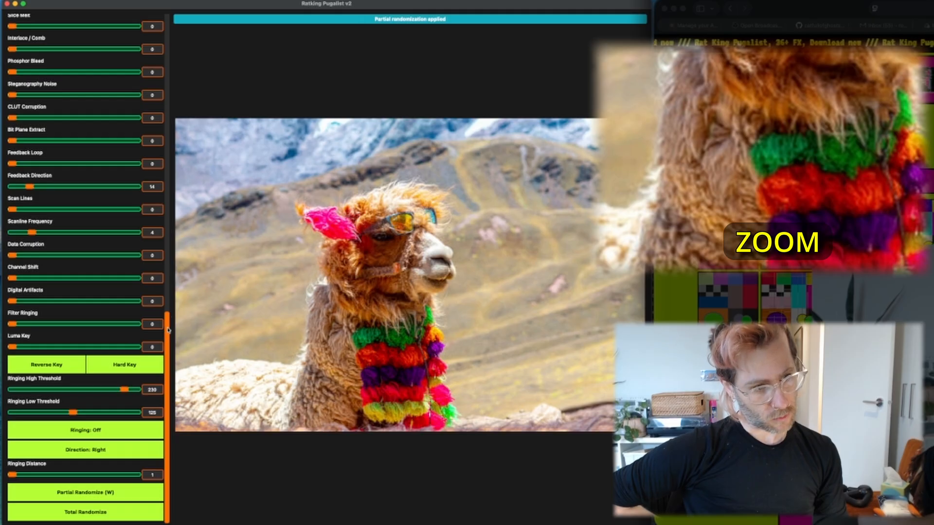
Step: Set the photo's Sharpness to about 70, Hue to about -46 and Saturation to about 9
{"action": "scroll", "coordinate": [162, 184], "scroll_direction": "up", "scroll_amount": 10}
{"action": "scroll", "coordinate": [171, 77], "scroll_direction": "up", "scroll_amount": 5}
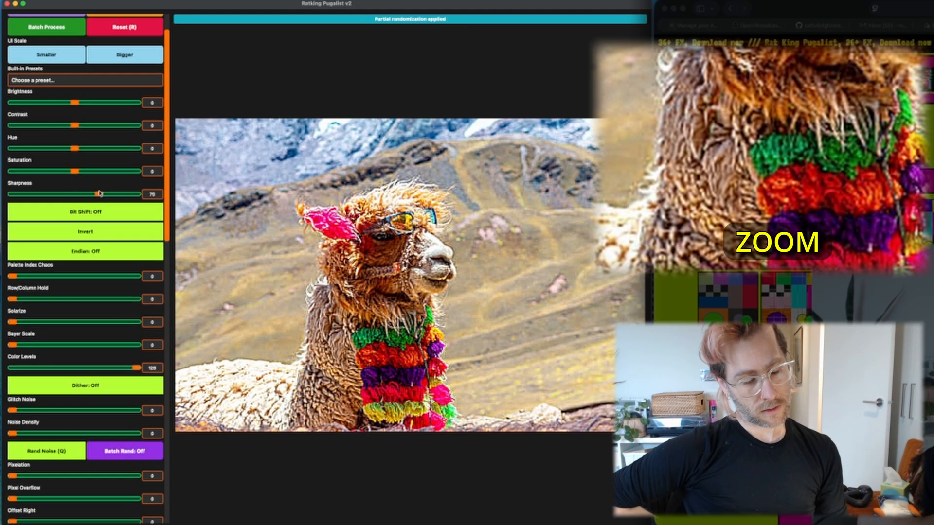
{"action": "left_click_drag", "start_coordinate": [74, 172], "coordinate": [58, 148]}
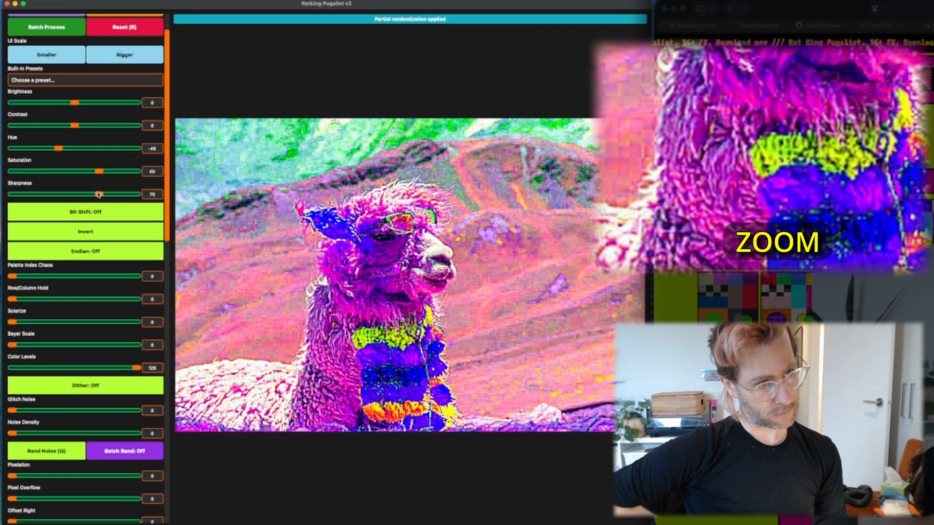
{"action": "left_click_drag", "start_coordinate": [98, 171], "coordinate": [80, 172]}
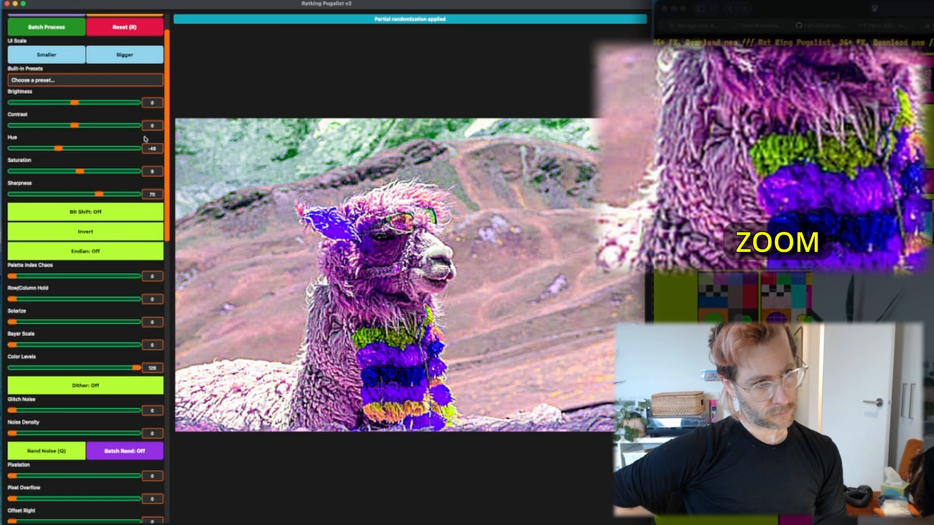
Step: Set Bayer Scale to about 60, Color Levels to about 62 and Palette Index Chaos to about 16
{"action": "scroll", "coordinate": [144, 217], "scroll_direction": "down", "scroll_amount": 5}
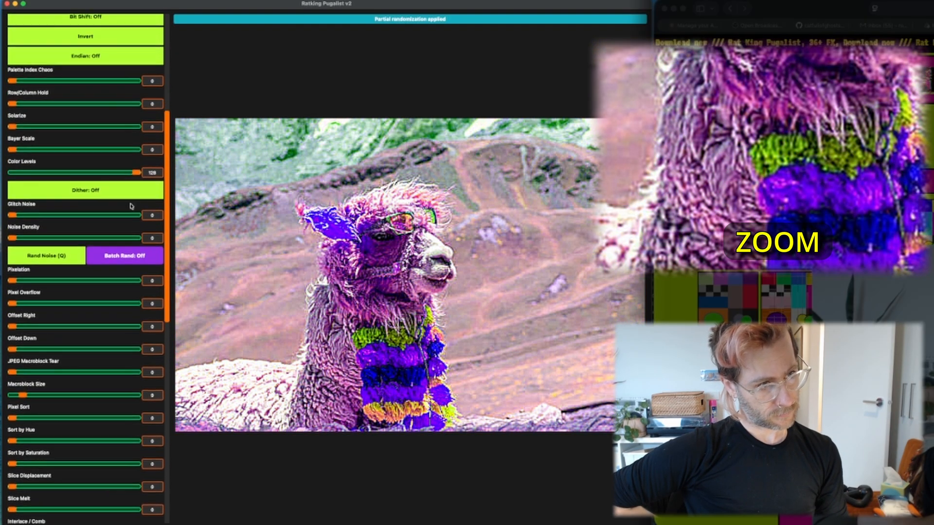
{"action": "left_click_drag", "start_coordinate": [14, 149], "coordinate": [88, 151]}
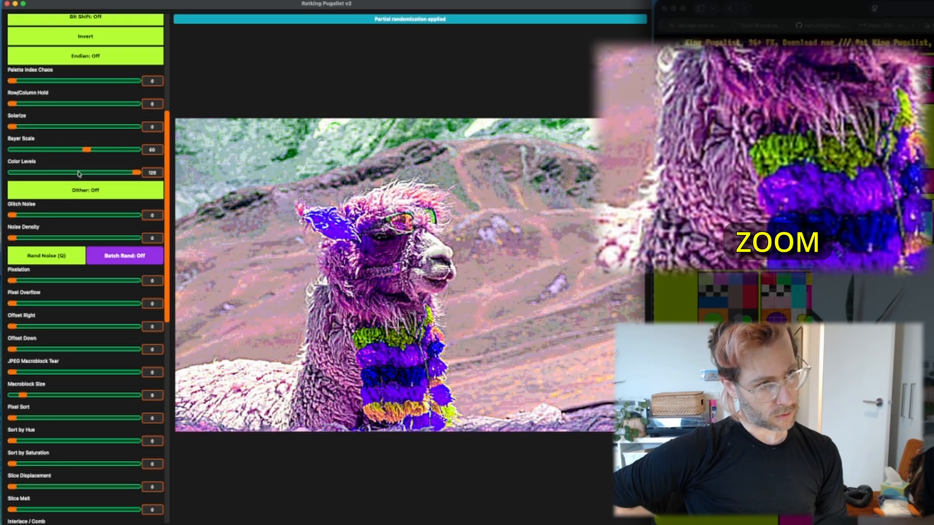
{"action": "left_click_drag", "start_coordinate": [137, 172], "coordinate": [72, 171]}
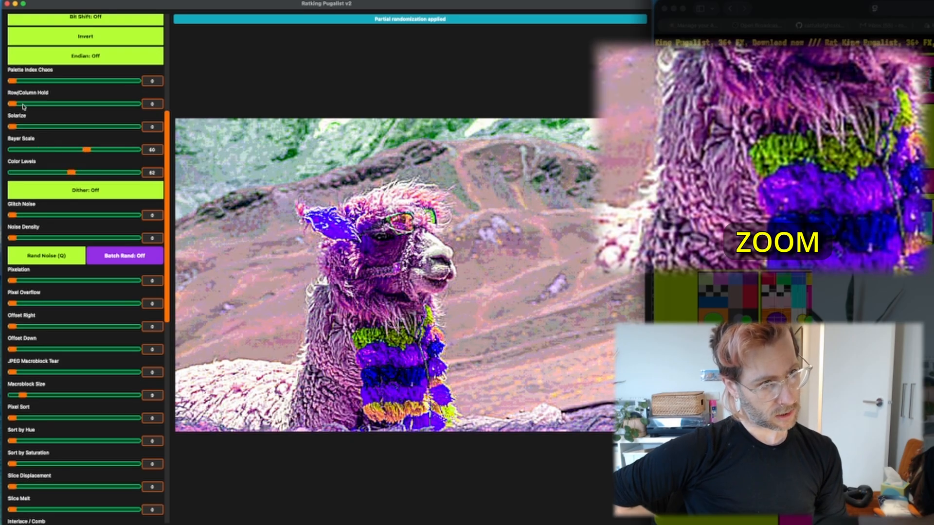
{"action": "left_click_drag", "start_coordinate": [12, 81], "coordinate": [31, 82]}
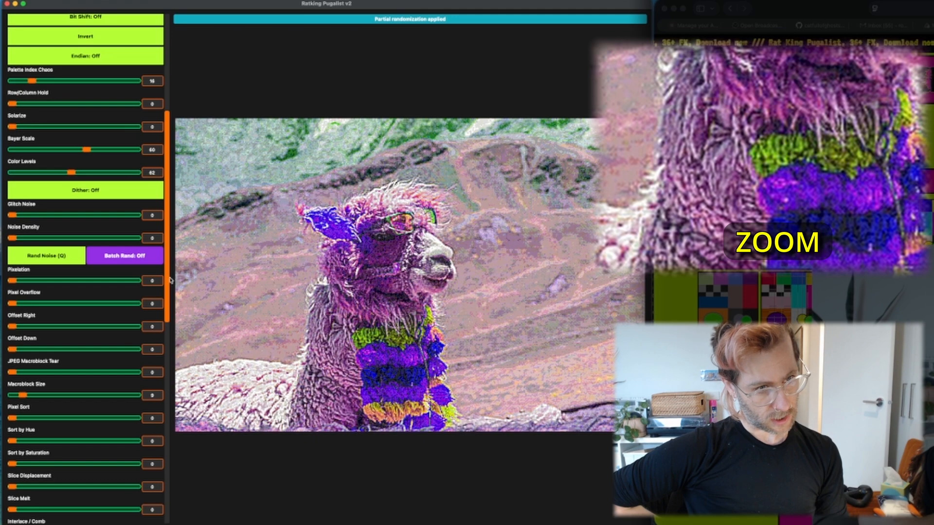
Step: Apply Partial Randomize repeatedly to create slight variations of the current effect settings
{"action": "scroll", "coordinate": [170, 280], "scroll_direction": "down", "scroll_amount": 10}
{"action": "left_click", "coordinate": [100, 493]}
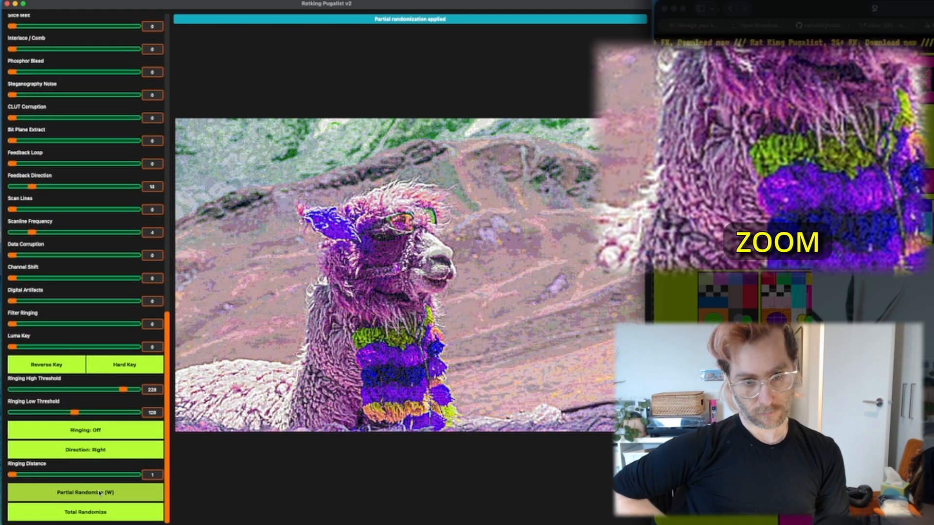
{"action": "left_click", "coordinate": [99, 493]}
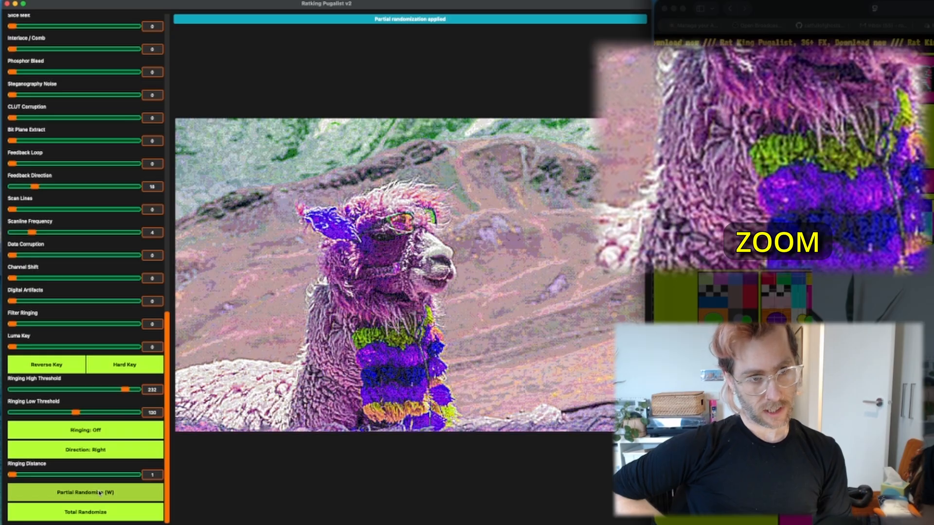
{"action": "left_click", "coordinate": [99, 493]}
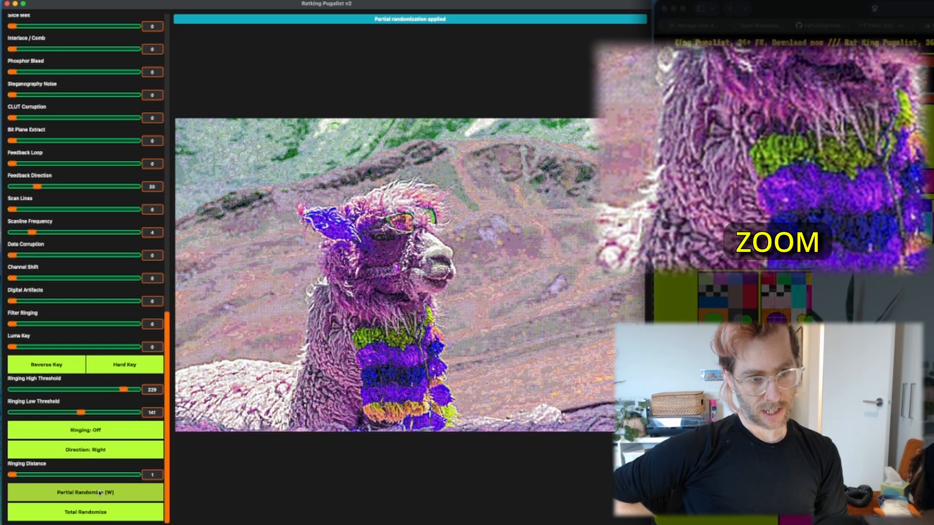
{"action": "left_click", "coordinate": [100, 493]}
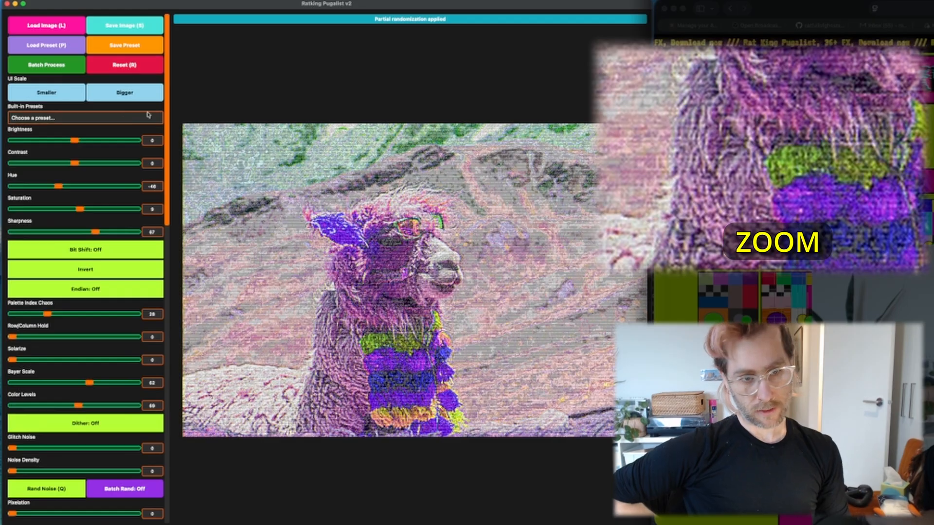
Step: Start saving the glitched llama image
{"action": "left_click", "coordinate": [114, 29]}
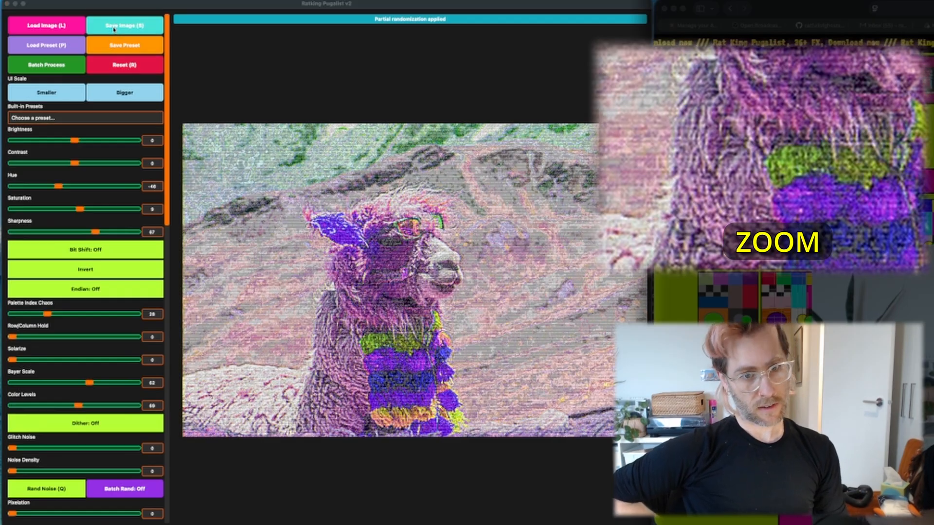